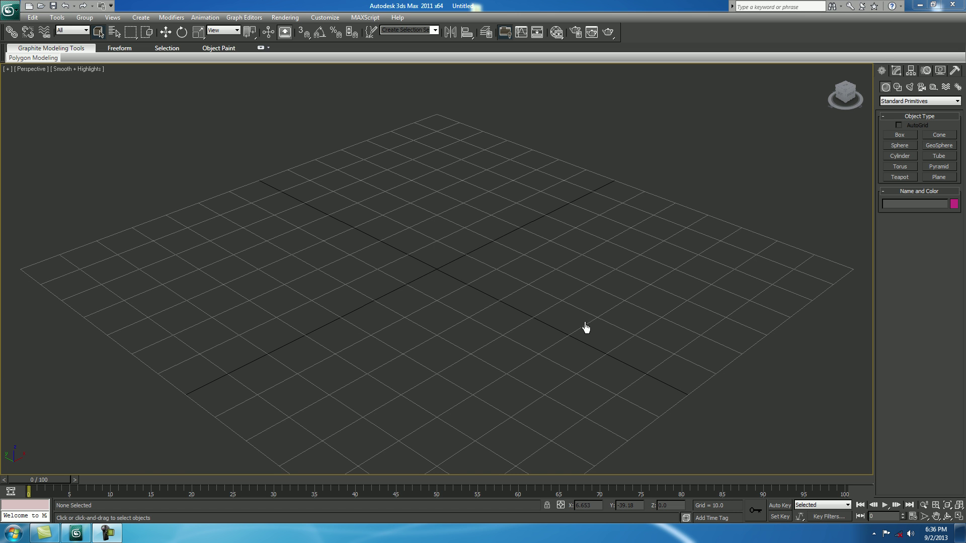
Step: Orbit the empty grid and open the Create panel's object category dropdown
middle_click_drag(537, 282, 511, 280, "alt")
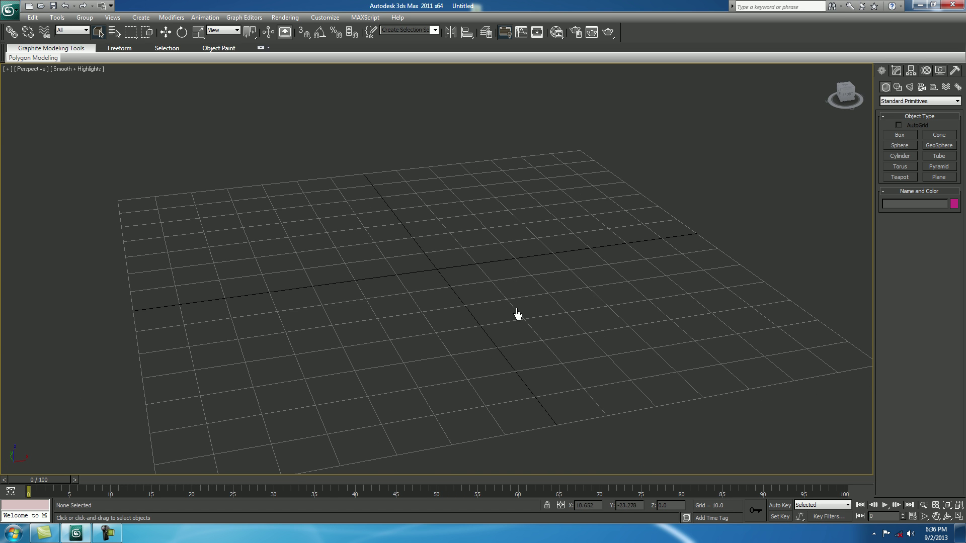
middle_click_drag(518, 314, 537, 313, "alt")
left_click(898, 102)
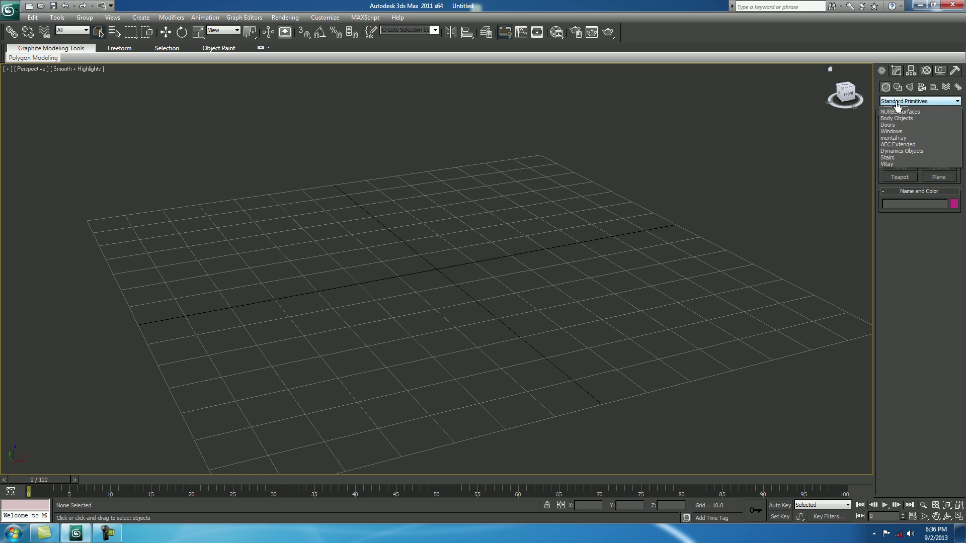
Step: Create a thick-tubed Torus Knot from Extended Primitives at the grid centre
left_click(899, 111)
left_click(936, 136)
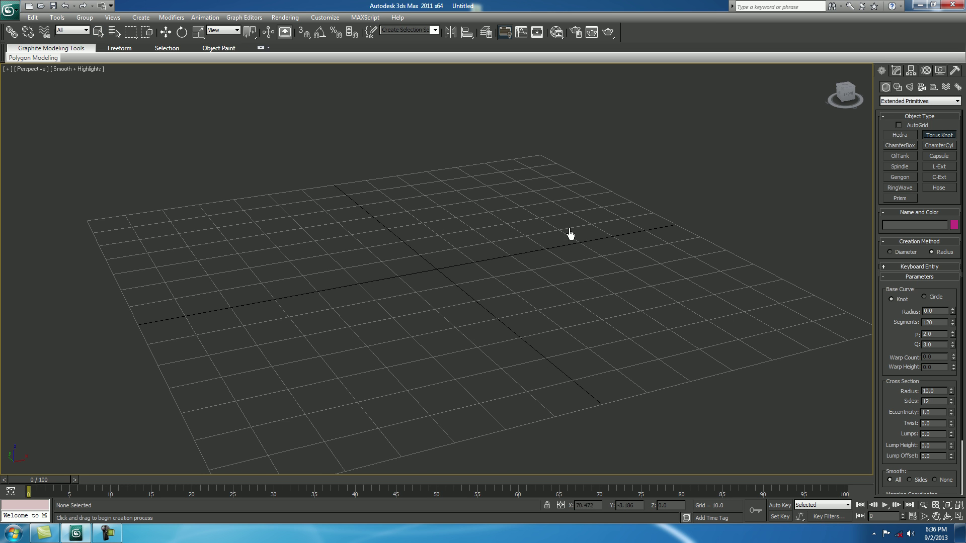
middle_click_drag(425, 234, 441, 276, "alt")
left_click_drag(439, 274, 457, 333)
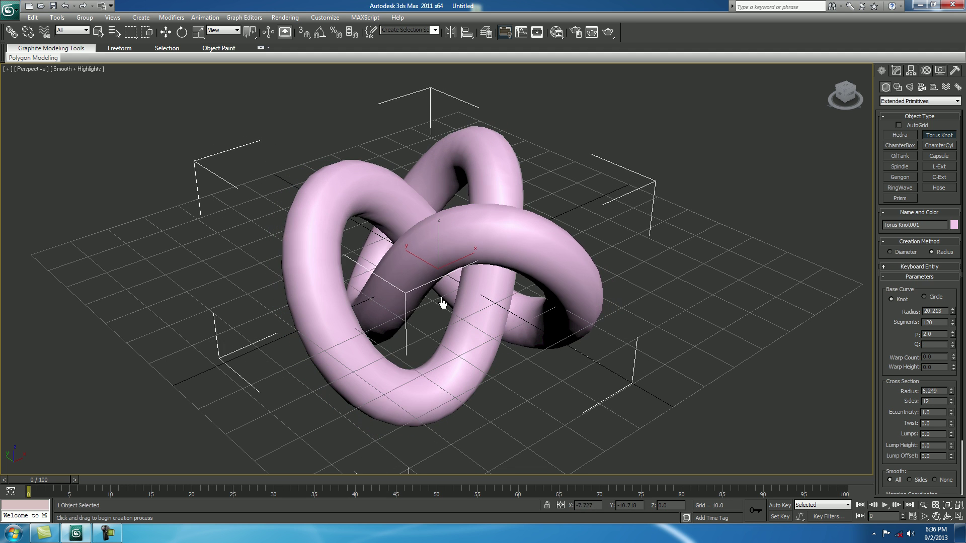
left_click(443, 300)
middle_click_drag(443, 299, 507, 319, "alt")
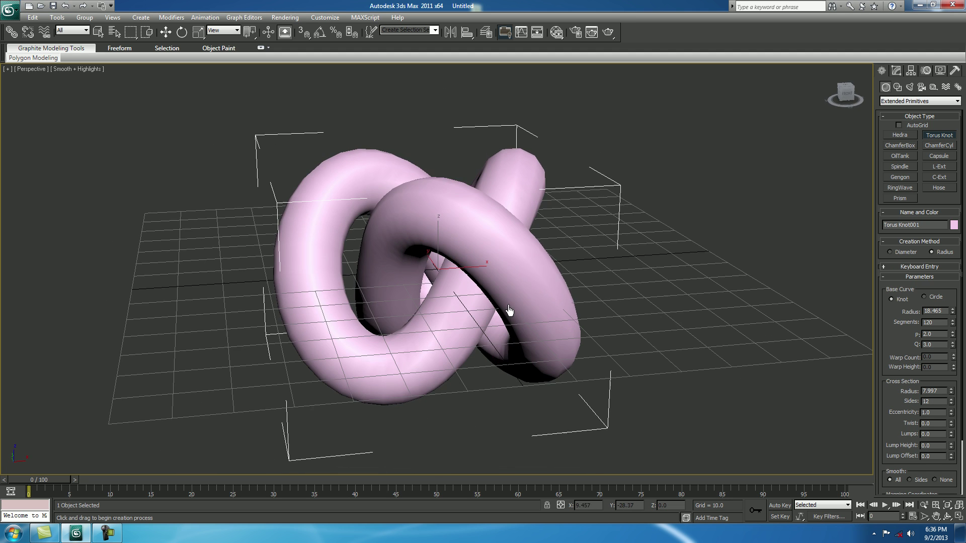
Step: Raise the torus knot above the grid with Move in the Front view
key("alt+w")
middle_click(619, 188)
key("w")
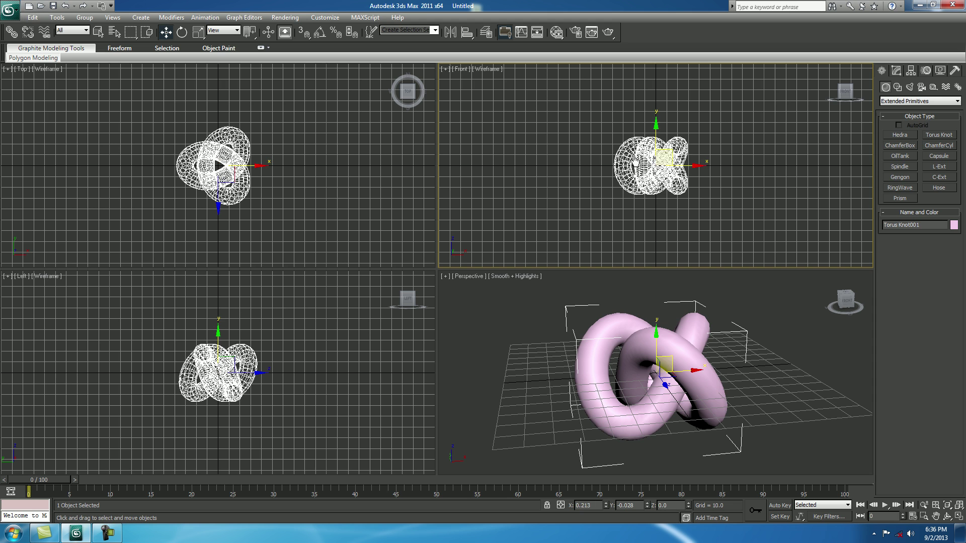
left_click_drag(658, 134, 660, 103)
Step: Maximize the Perspective view and pan so the whole knot is framed
key("alt+w")
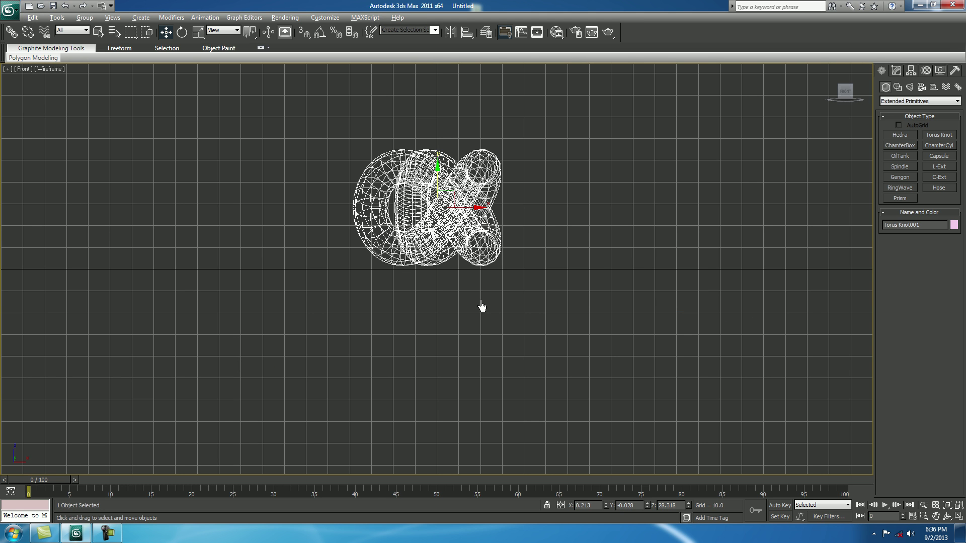
key("alt+w")
middle_click(566, 331)
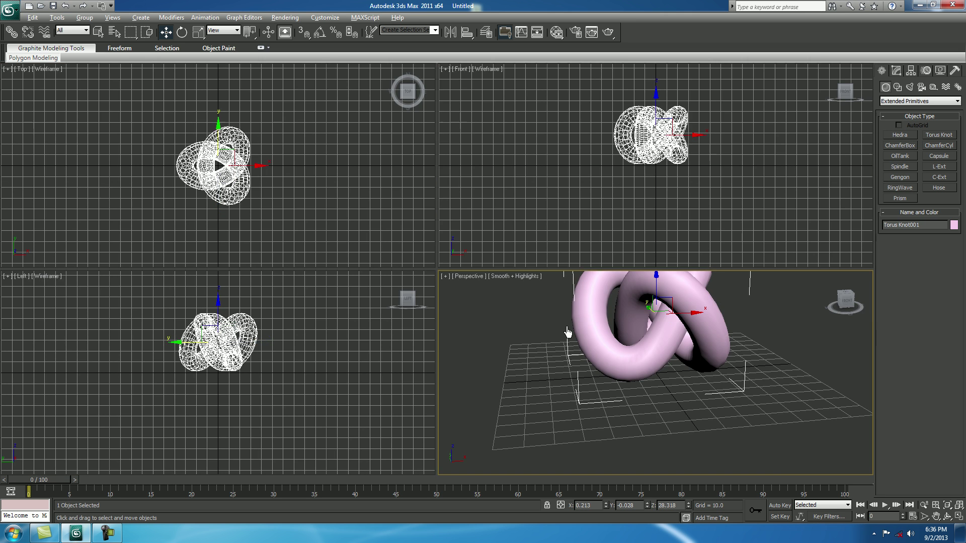
key("alt+w")
middle_click_drag(485, 264, 530, 330)
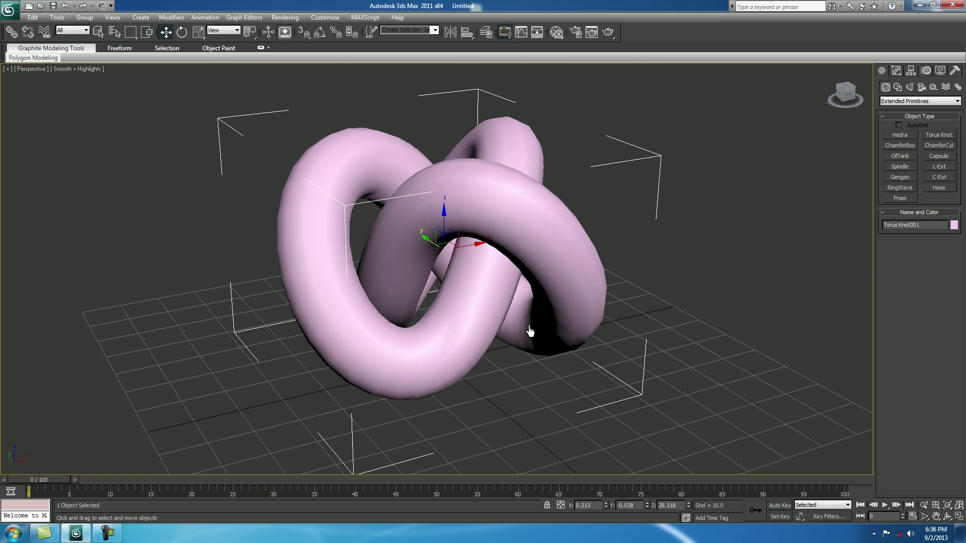
Step: Add a TurboSmooth modifier to Torus Knot001 from the Modifier List
left_click(896, 72)
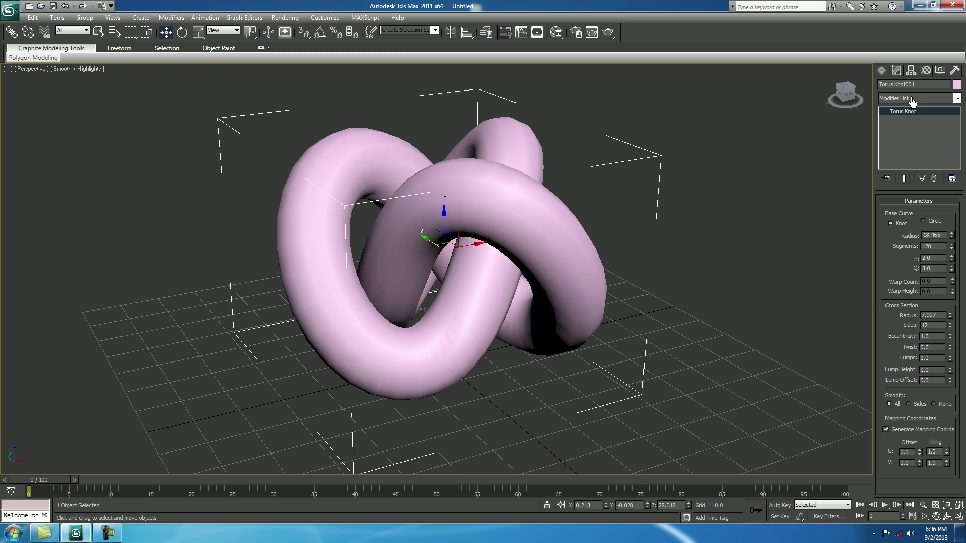
left_click(912, 99)
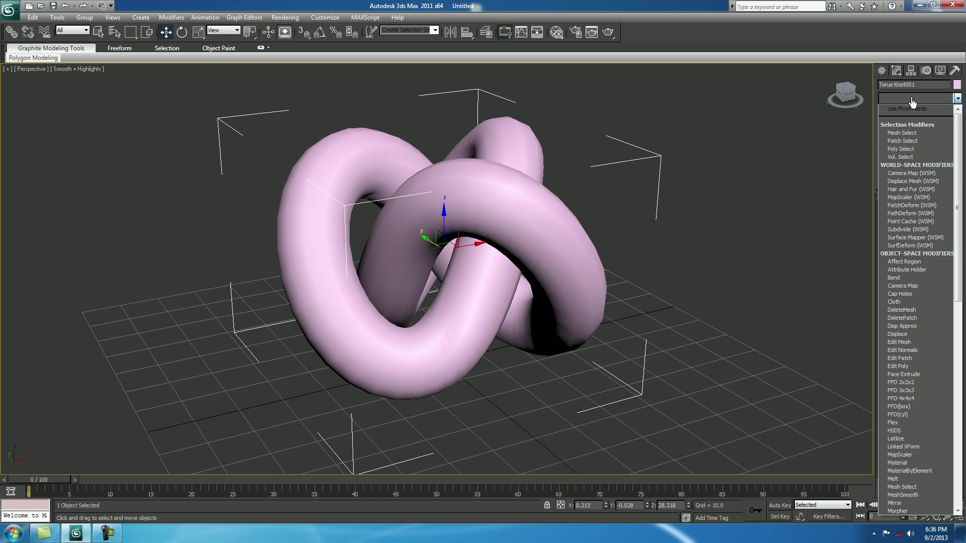
key("t")
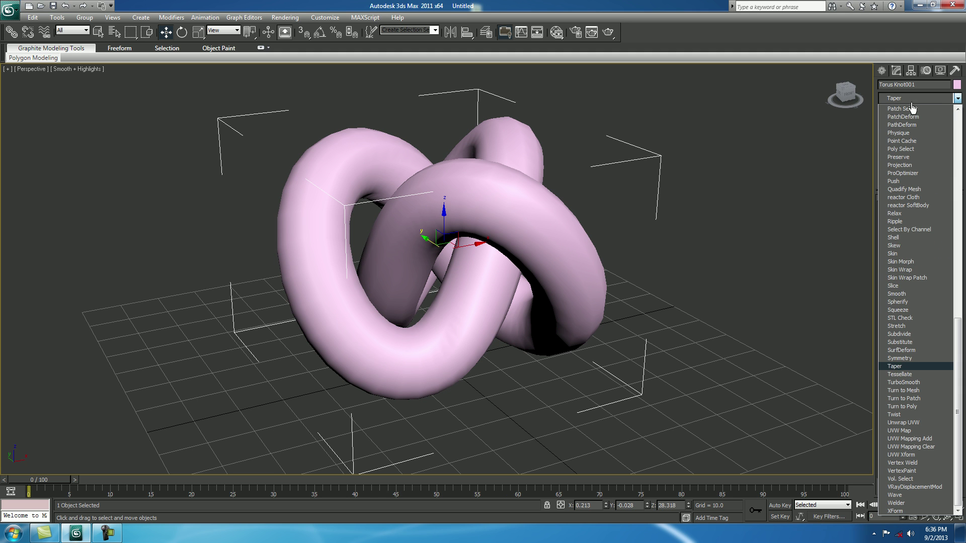
left_click(904, 383)
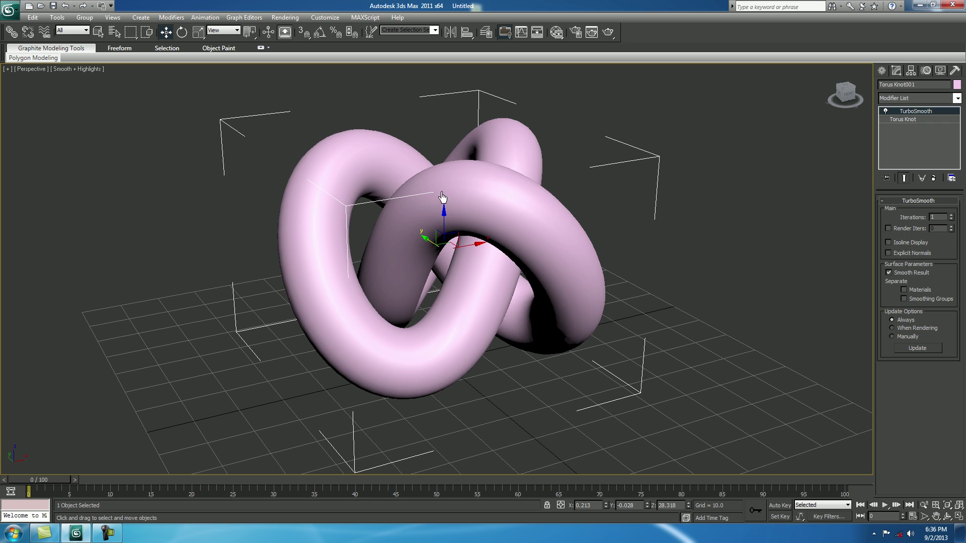
Step: Turn on Edged Faces with F4 and orbit around the smoothed knot
key("F4")
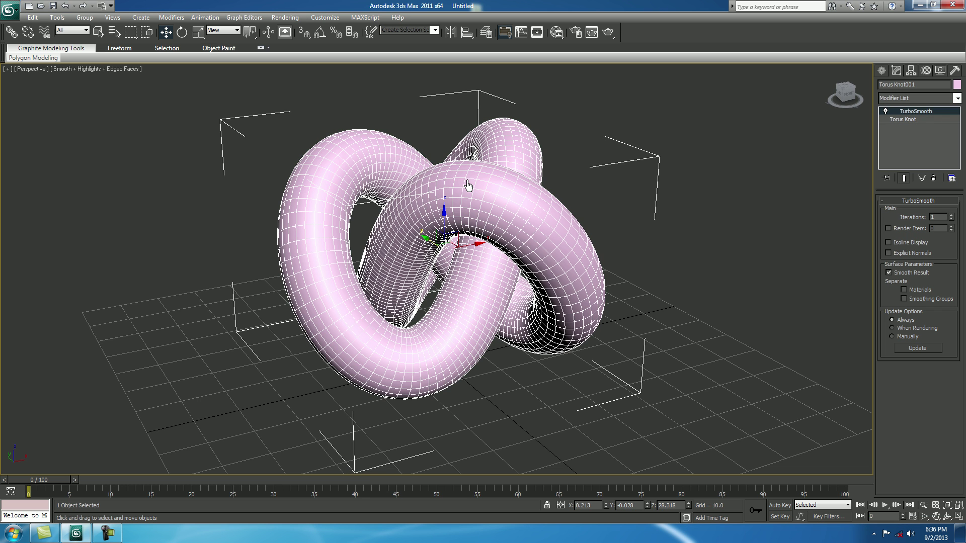
middle_click_drag(564, 201, 544, 198, "alt")
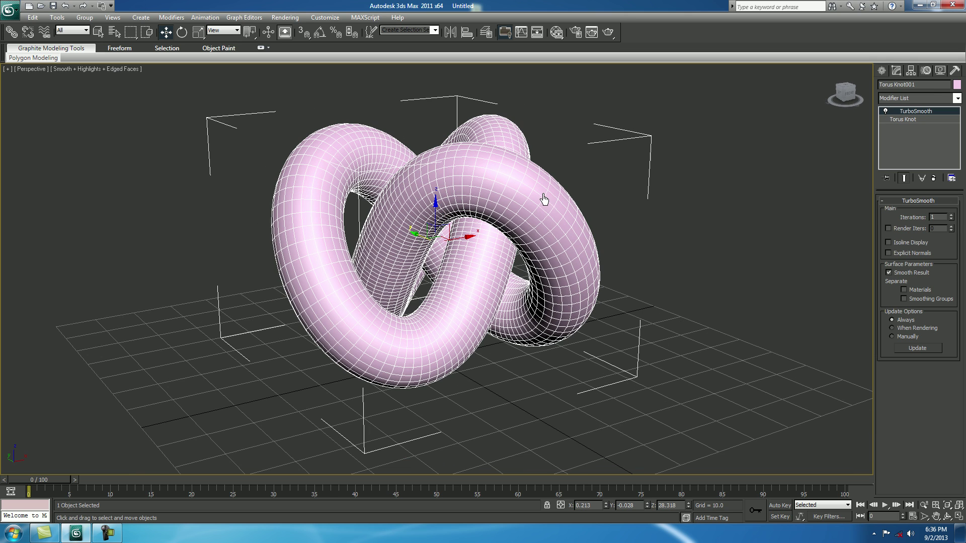
left_click(882, 73)
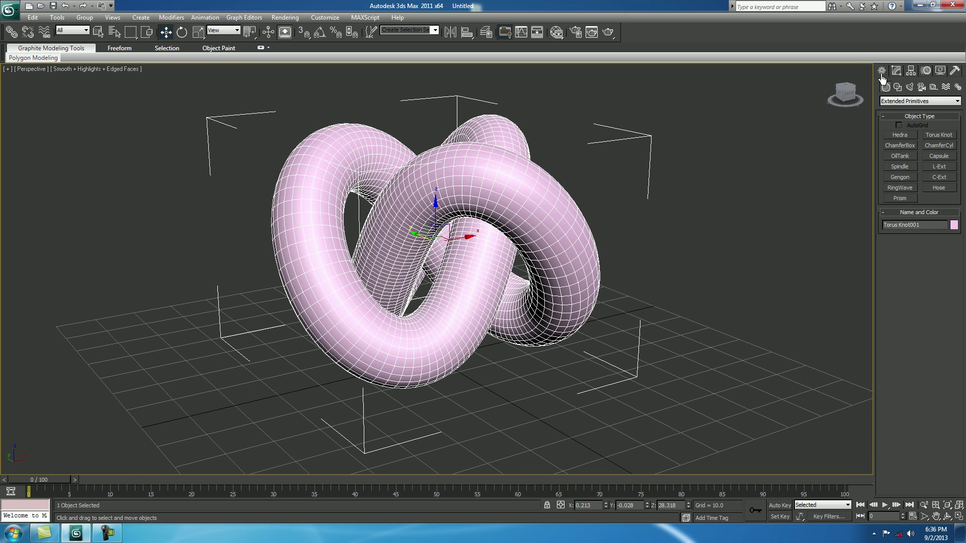
Step: Place a VRayPlane from the VRay category on the grid beside the knot
left_click(893, 104)
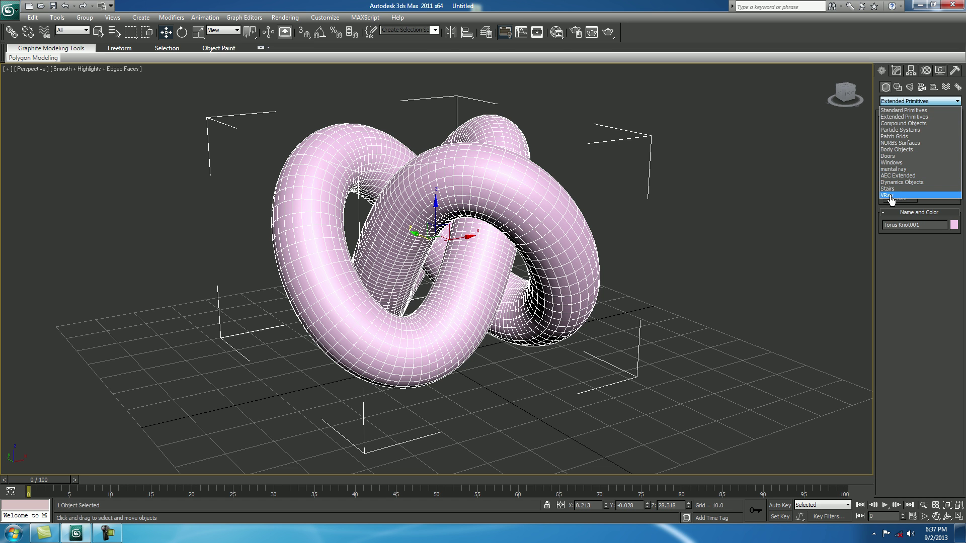
left_click(892, 200)
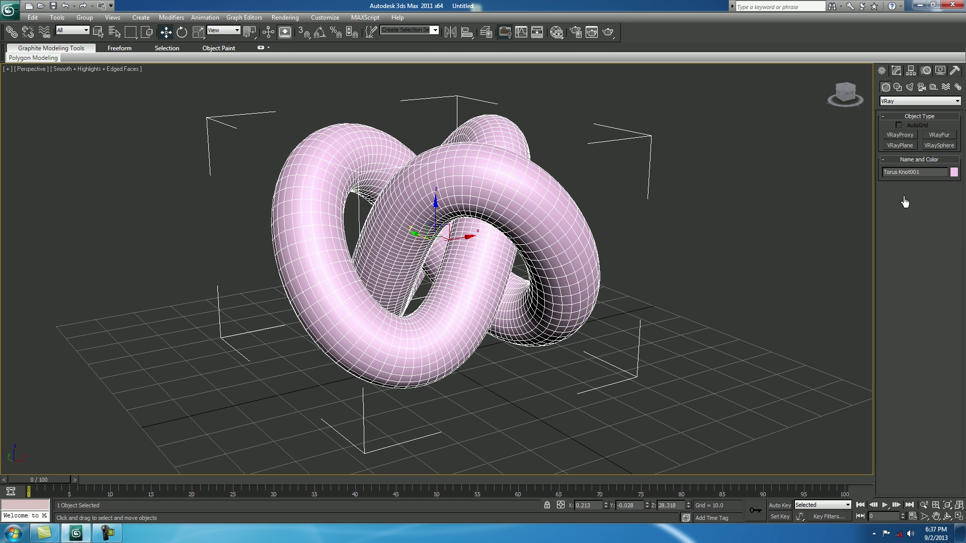
left_click(900, 150)
middle_click_drag(604, 267, 805, 227, "alt")
left_click(736, 333)
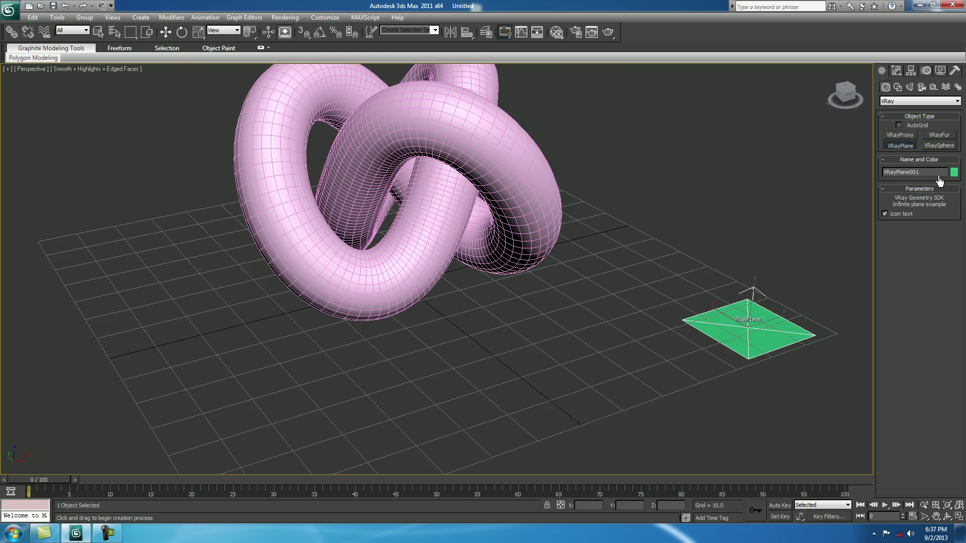
Step: Change the V-Ray plane's object colour to grey
left_click(954, 174)
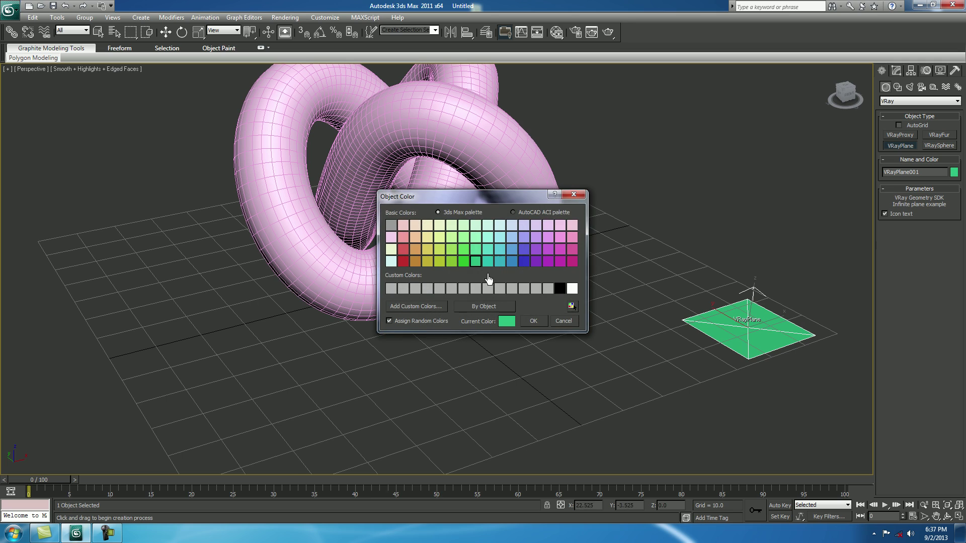
left_click(488, 288)
left_click(534, 321)
middle_click_drag(686, 164, 647, 187, "alt")
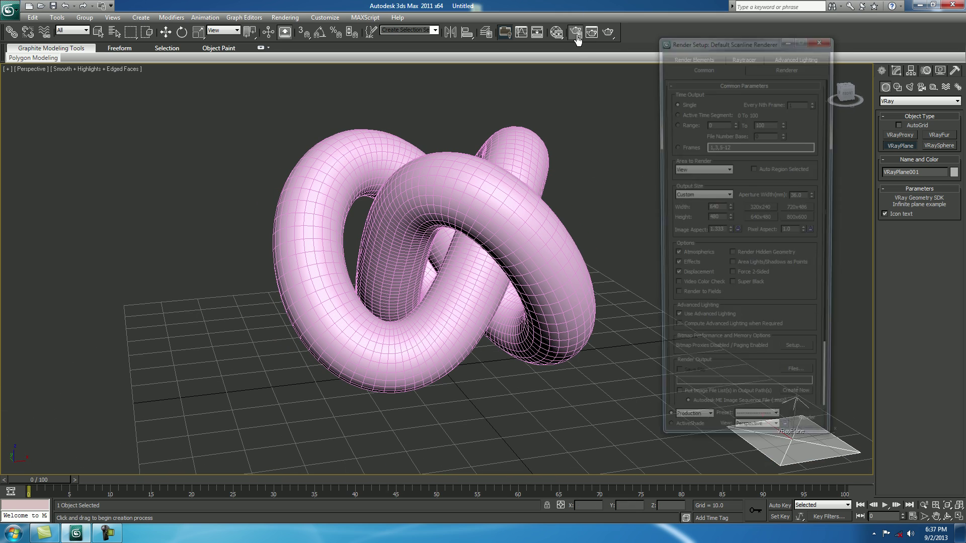
Step: In Render Setup's Assign Renderer section, choose V-Ray Adv 2.20.02 as production renderer
left_click(576, 32)
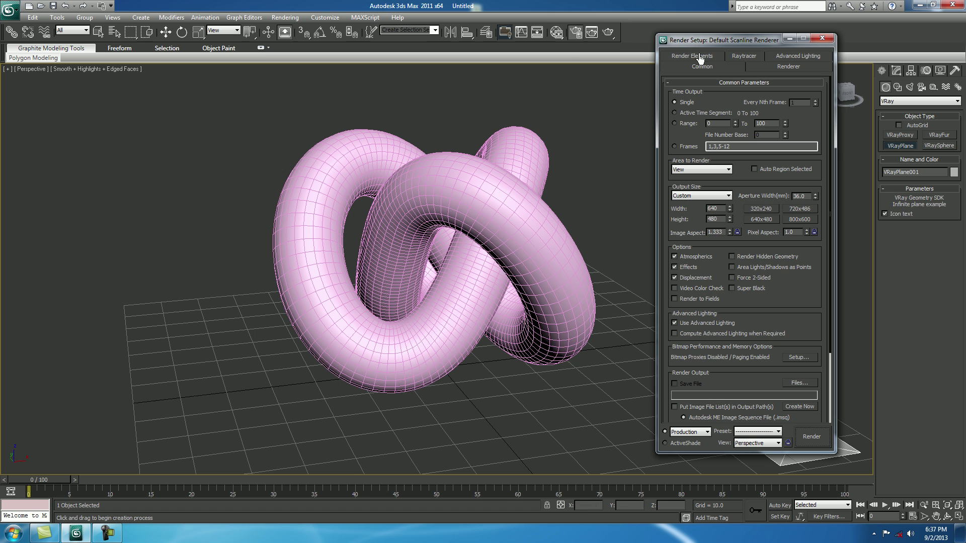
right_click(788, 291)
left_click(838, 360)
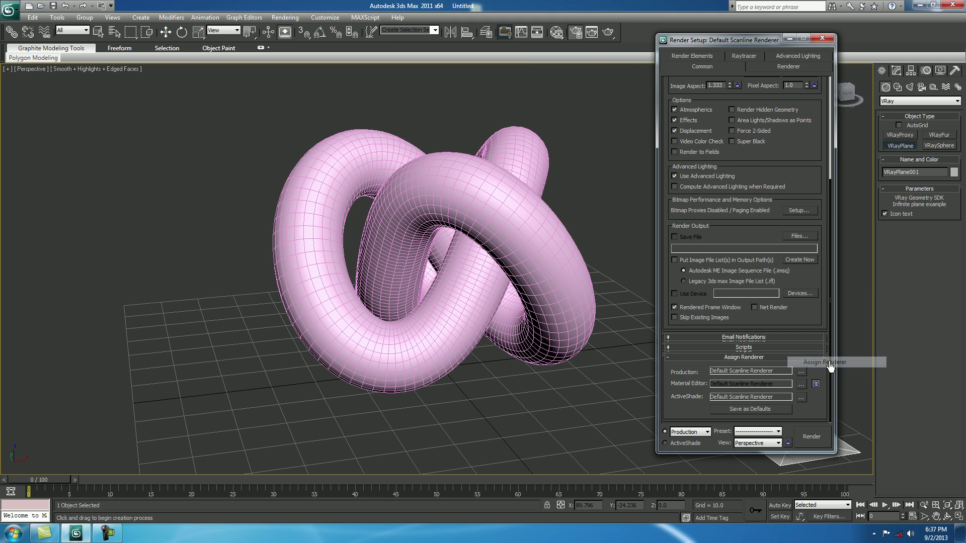
left_click(801, 372)
left_click(708, 196)
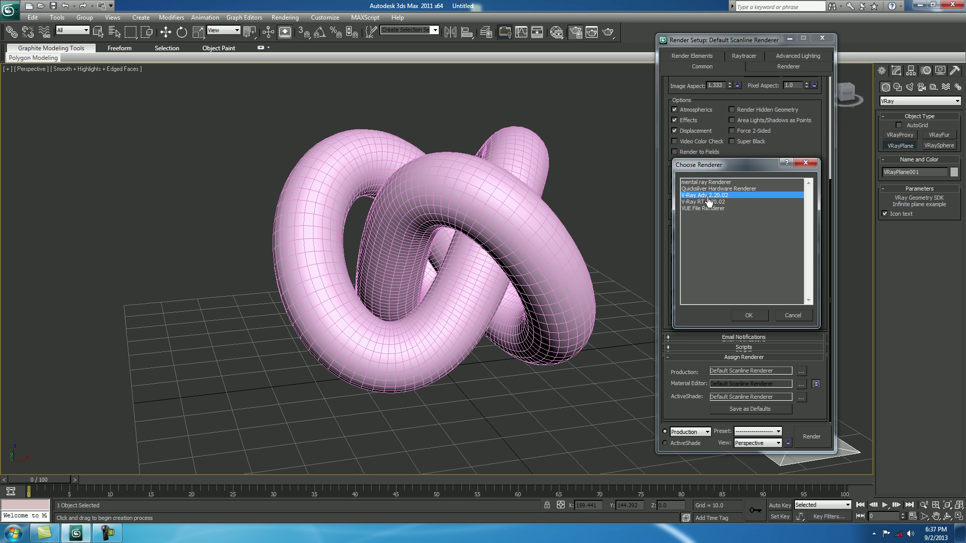
left_click(749, 315)
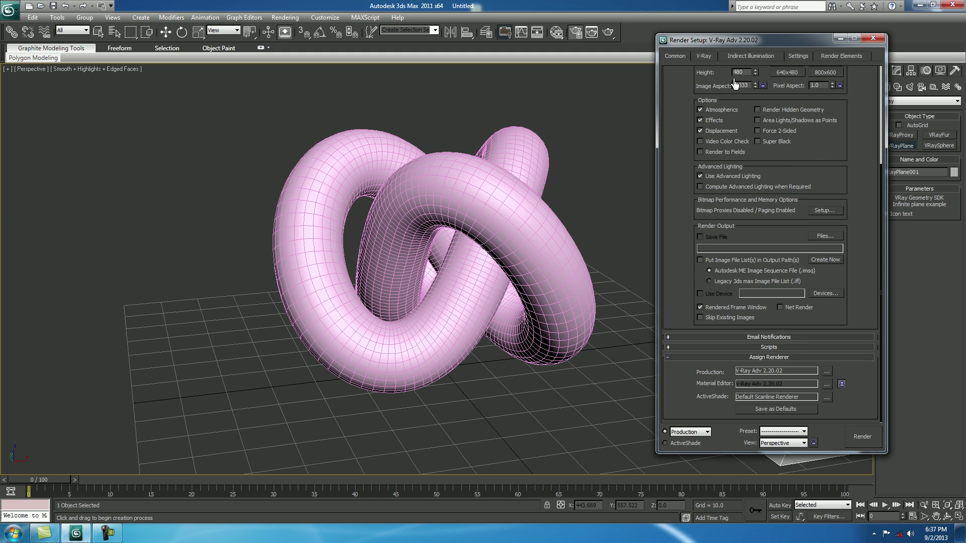
Step: Review the V-Ray Frame buffer, Global switches, sampler and Environment rollouts
scroll(827, 145, "up", 5)
left_click(707, 59)
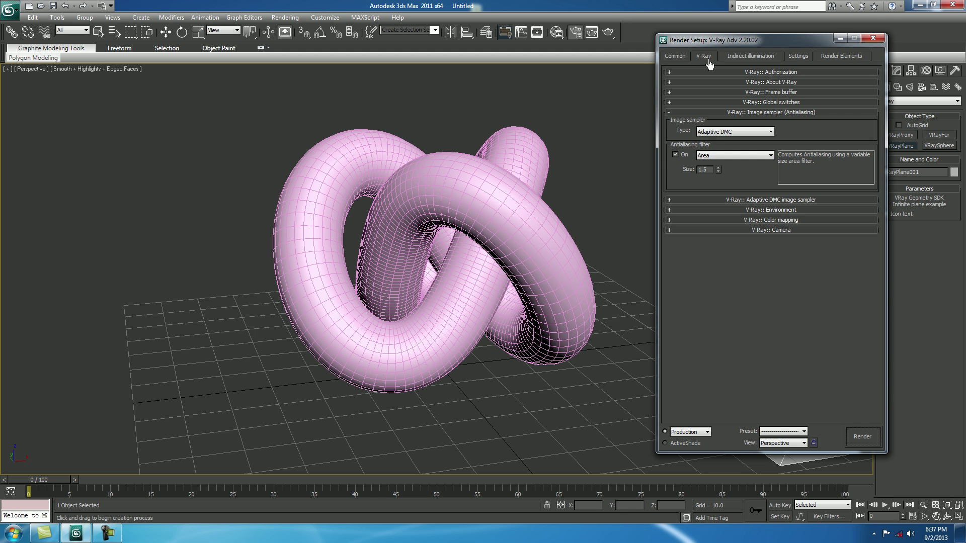
left_click(761, 93)
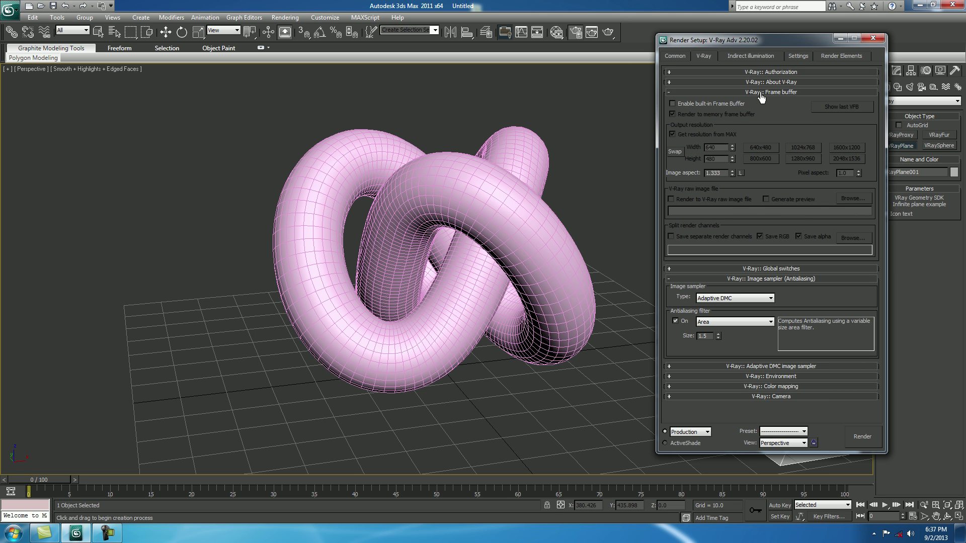
left_click(762, 92)
left_click(761, 103)
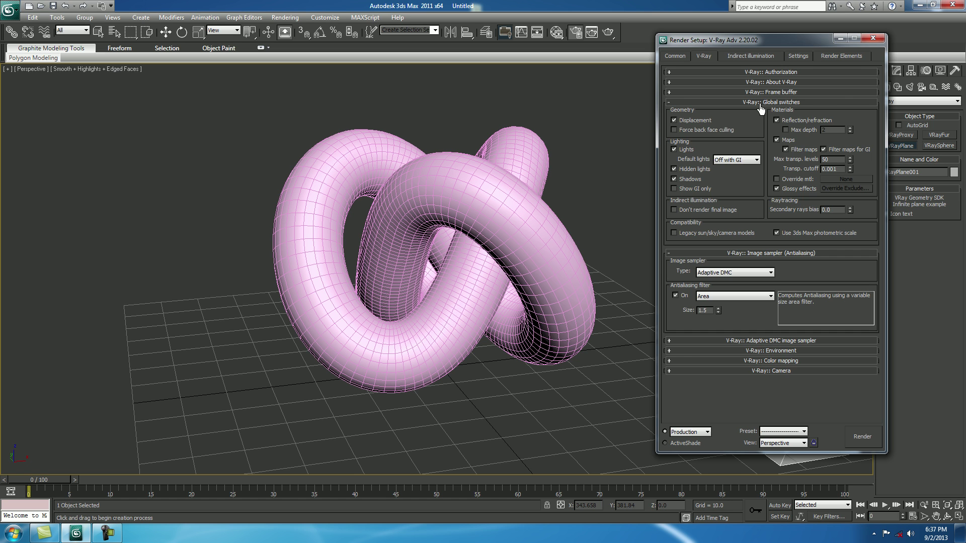
left_click(761, 102)
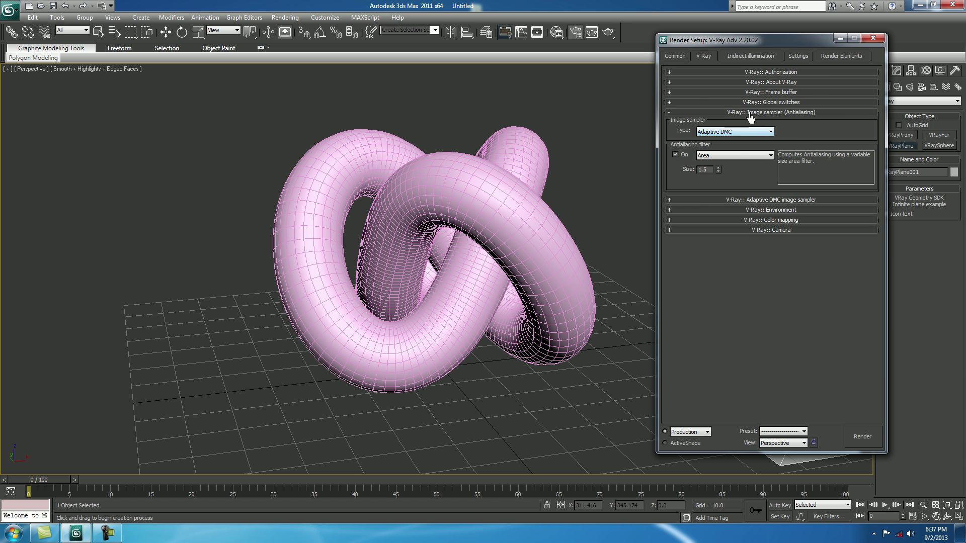
left_click(769, 113)
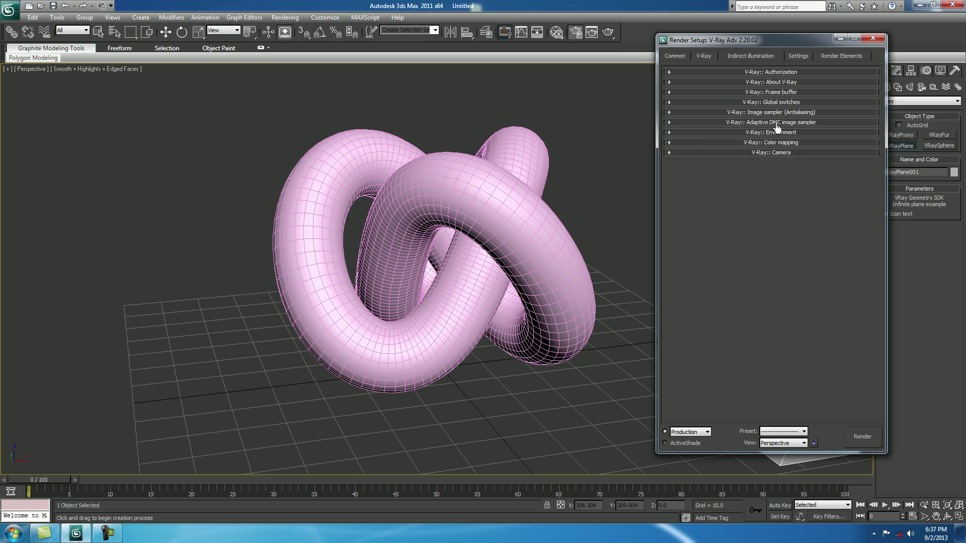
left_click(776, 123)
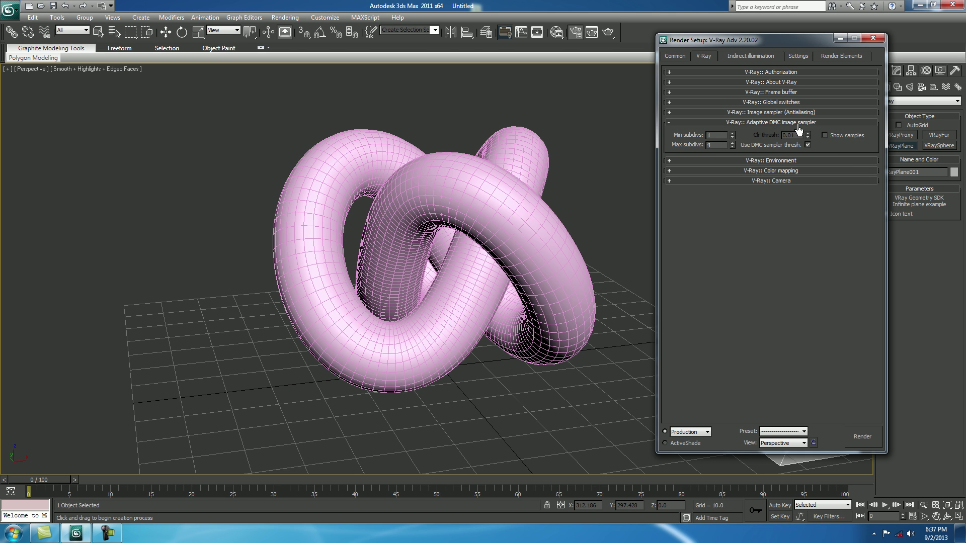
left_click(795, 125)
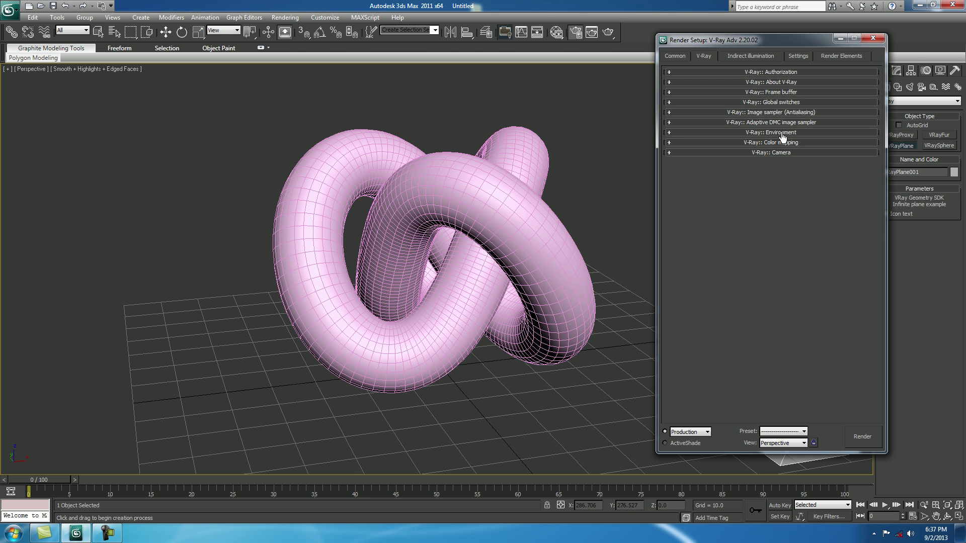
left_click(781, 133)
left_click(782, 134)
Step: Set the Color mapping type to Exponential, then collapse the rollouts
left_click(782, 146)
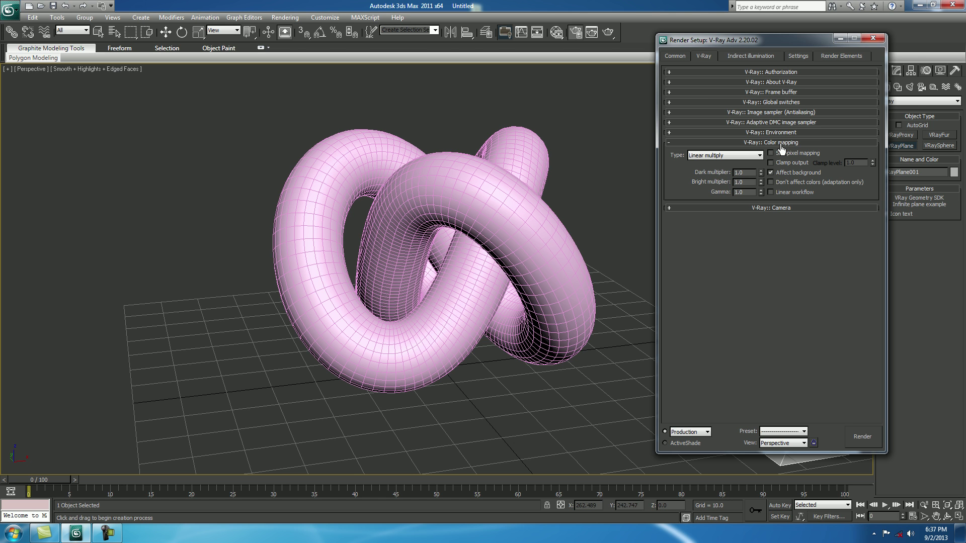
left_click(742, 156)
left_click(722, 170)
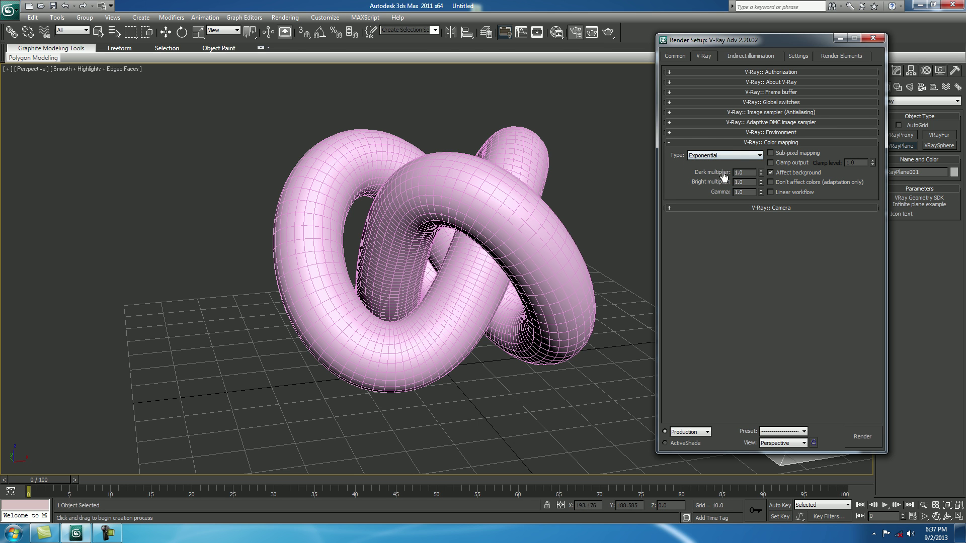
left_click(775, 145)
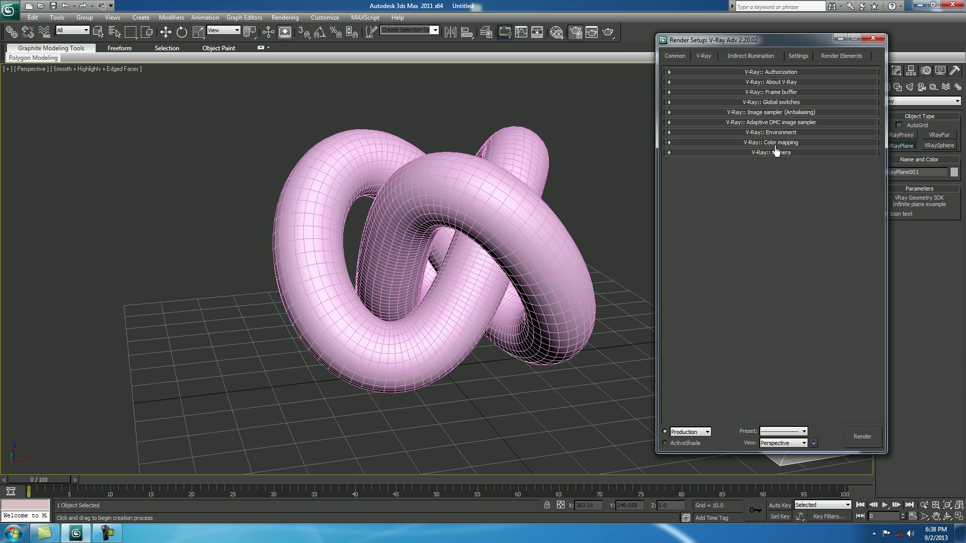
left_click(777, 153)
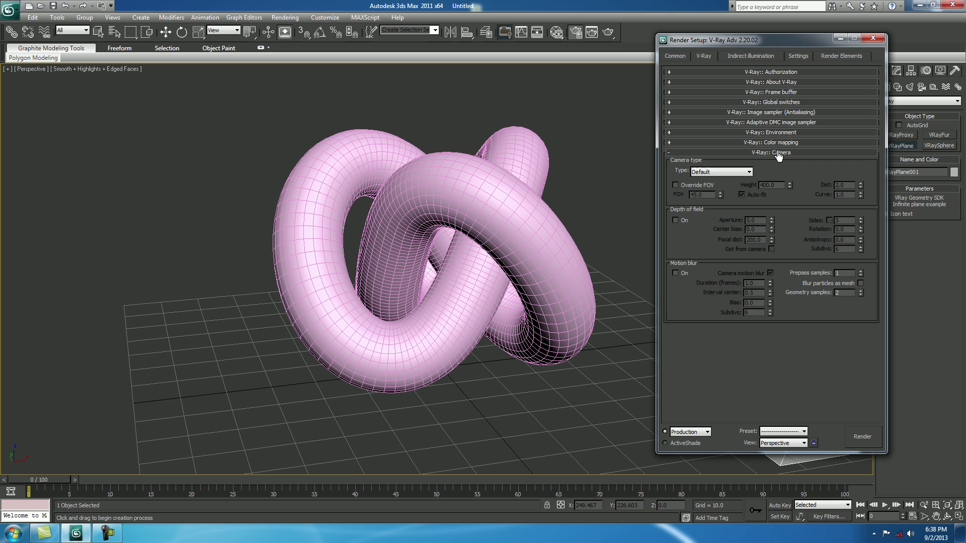
left_click(778, 154)
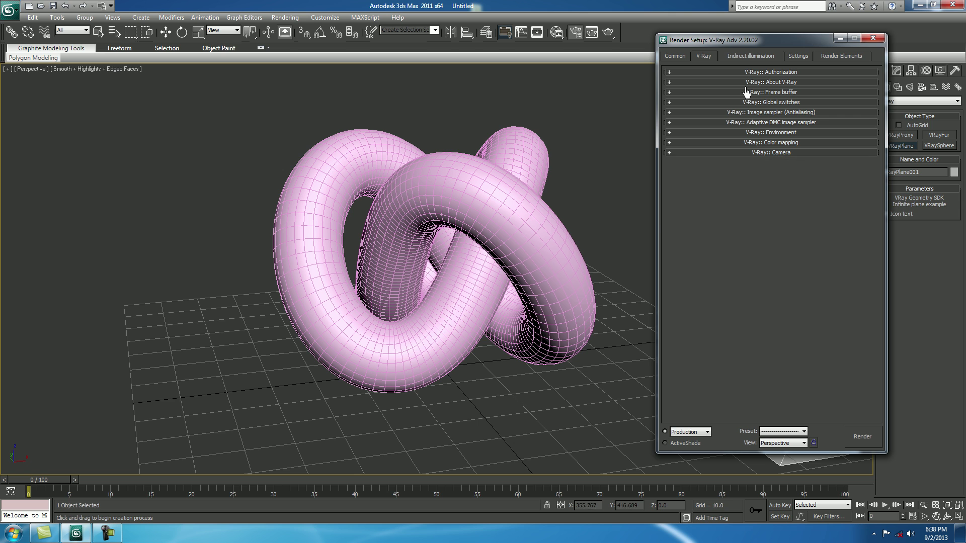
Step: Set the secondary GI bounces engine to Light cache
left_click(751, 58)
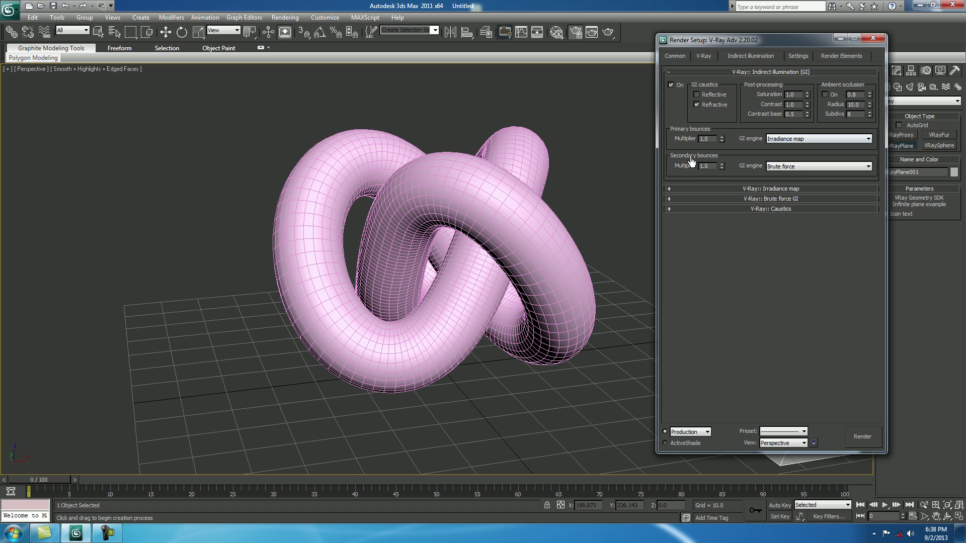
left_click(798, 168)
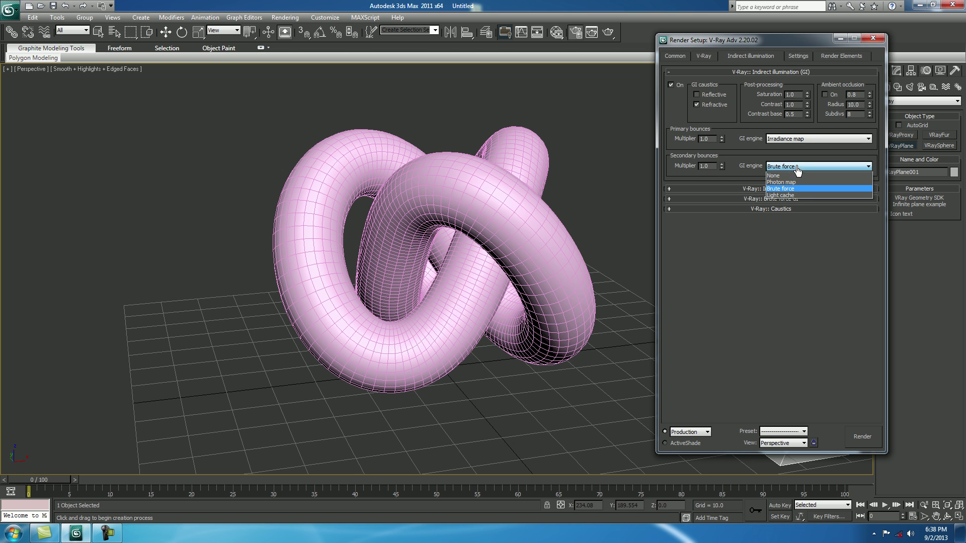
left_click(788, 196)
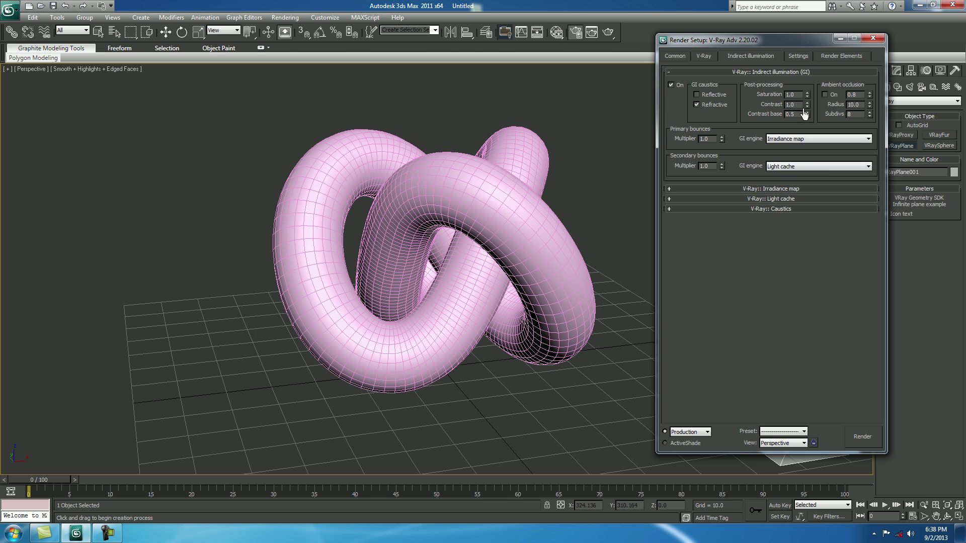
left_click(751, 73)
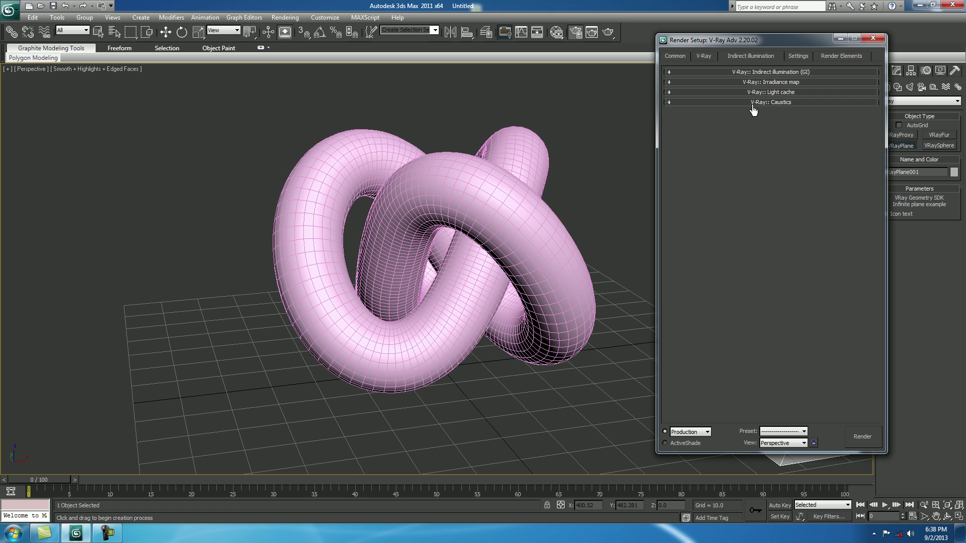
Step: Set the irradiance map HSph. subdivs to 40 and show its calculation phase
left_click(771, 83)
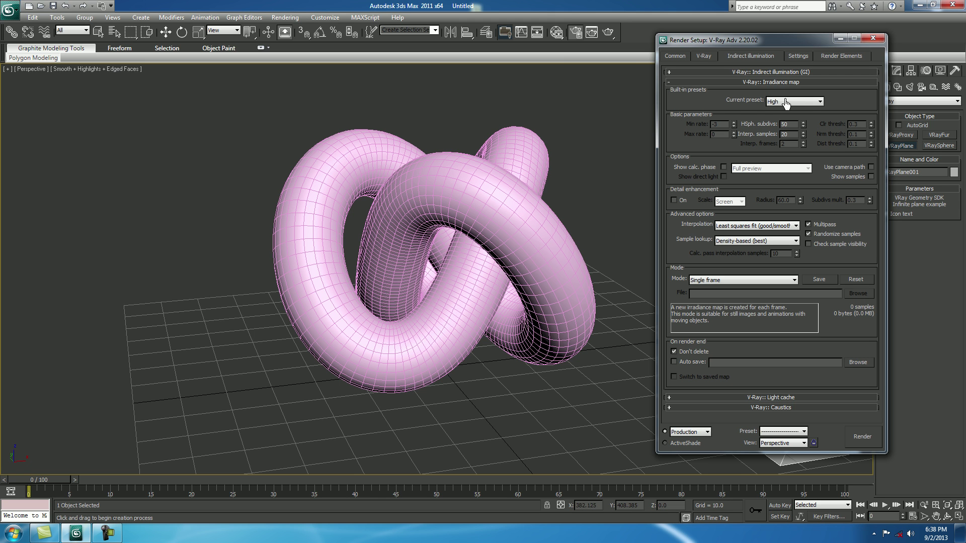
double_click(788, 125)
key("Tab")
left_click(724, 168)
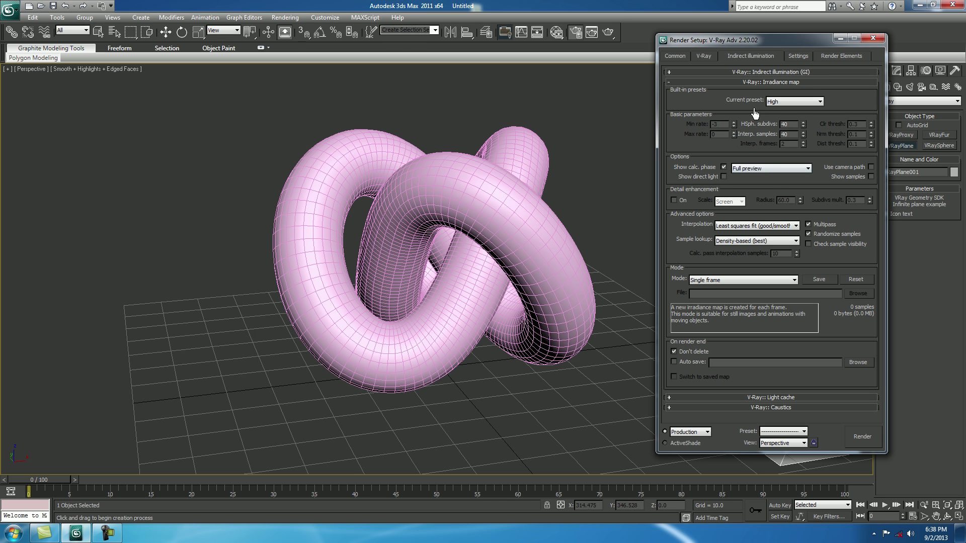
left_click(770, 82)
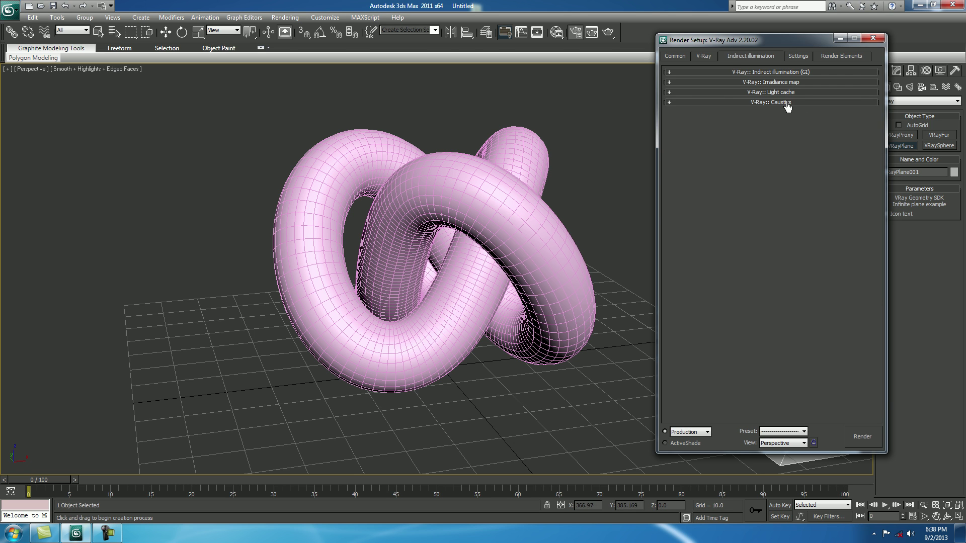
Step: Set light cache passes to 3 and close Render Setup
left_click(787, 93)
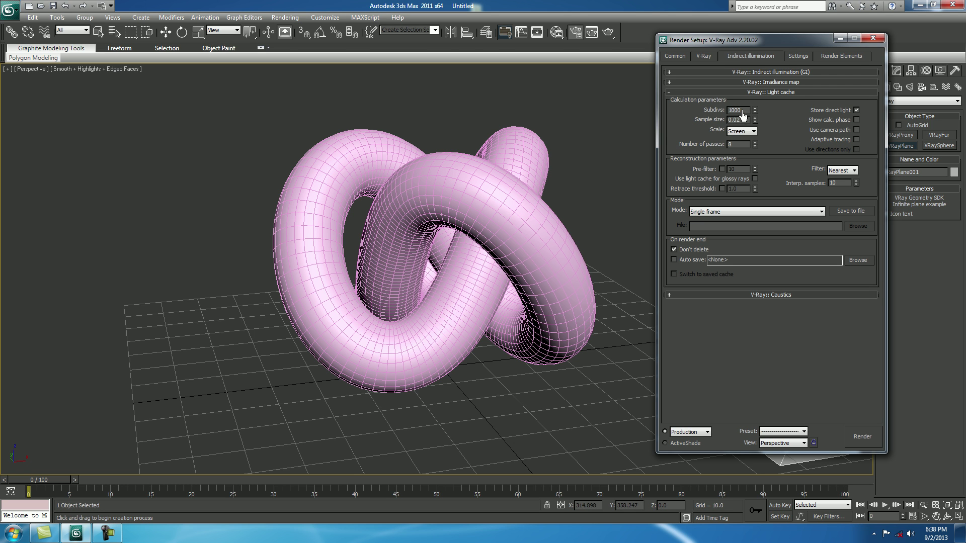
left_click(856, 121)
key("BackSpace")
type("3")
key("Return")
left_click(874, 39)
Step: Draw a VRayLight plane light over the torus knot in the full-size Top view
middle_click_drag(667, 207, 666, 214, "alt")
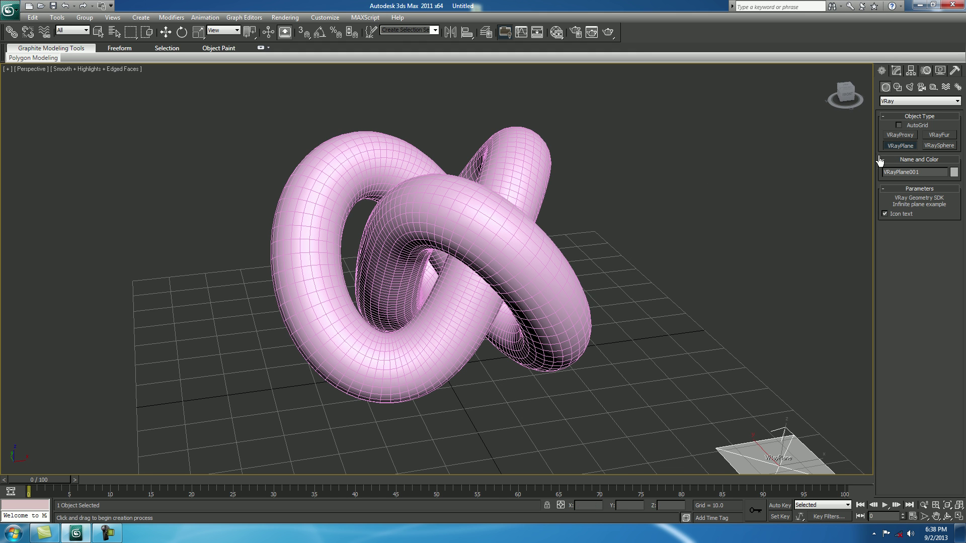
left_click(910, 87)
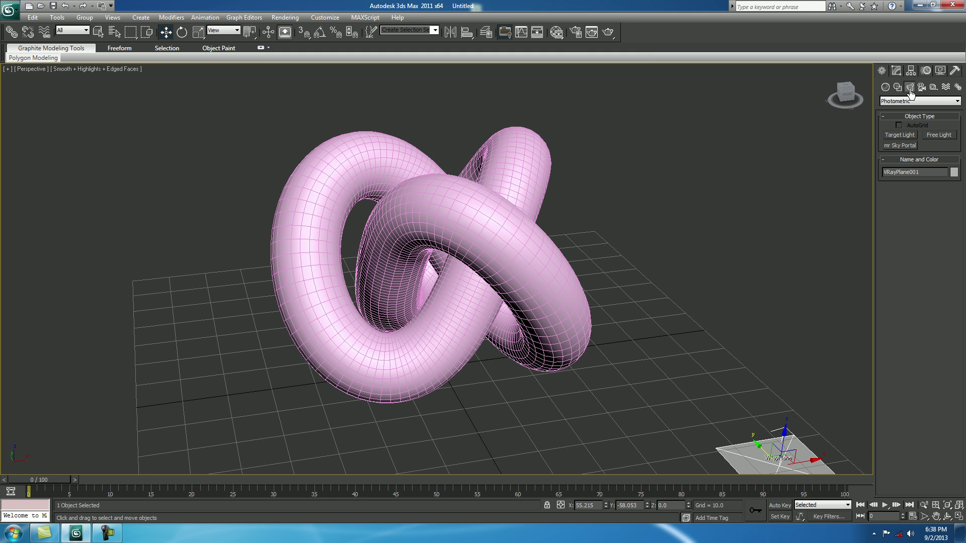
left_click(908, 102)
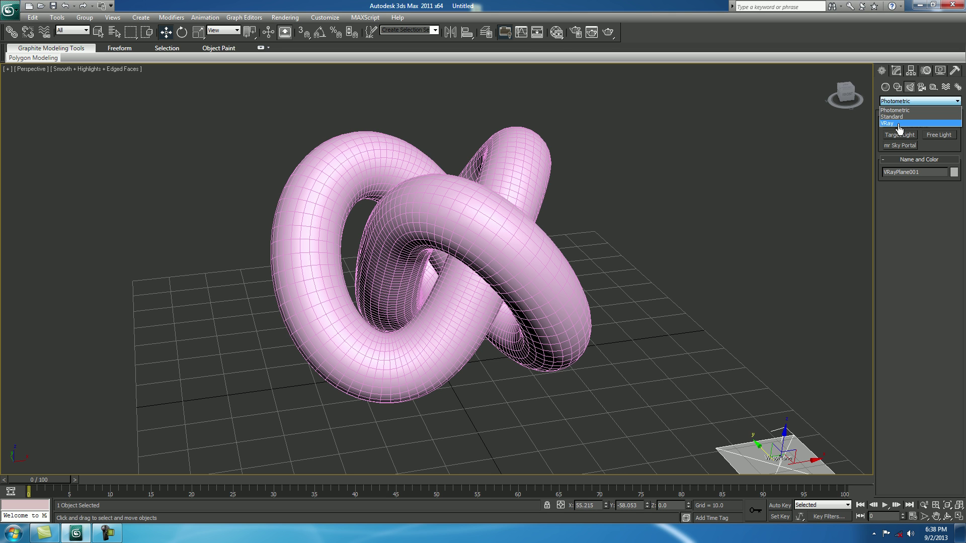
left_click(897, 124)
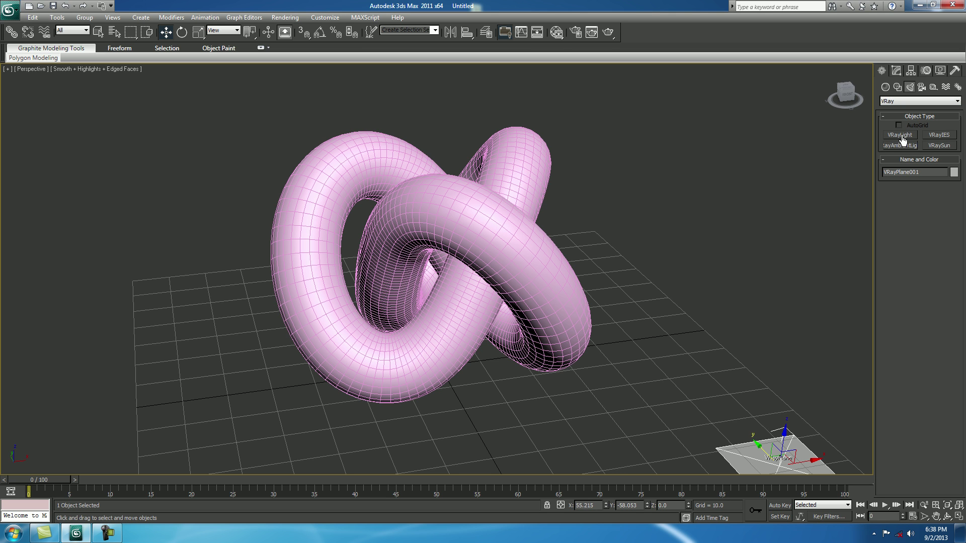
left_click(901, 136)
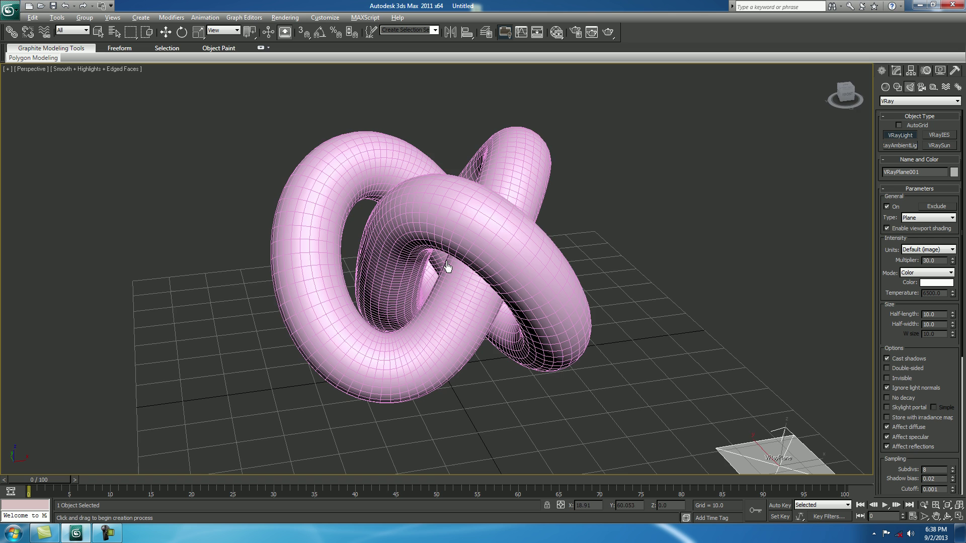
key("alt+w")
key("alt+w")
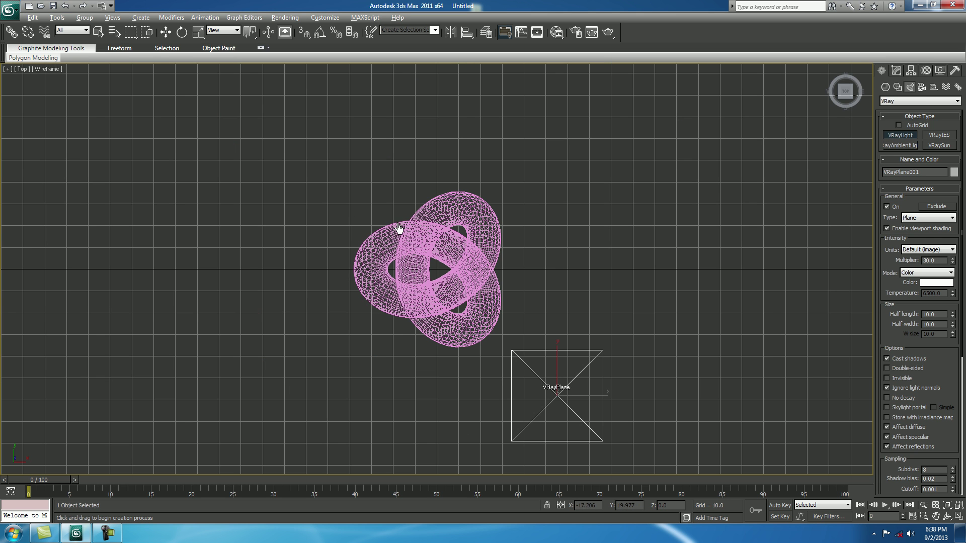
left_click_drag(351, 178, 529, 389)
key("alt+w")
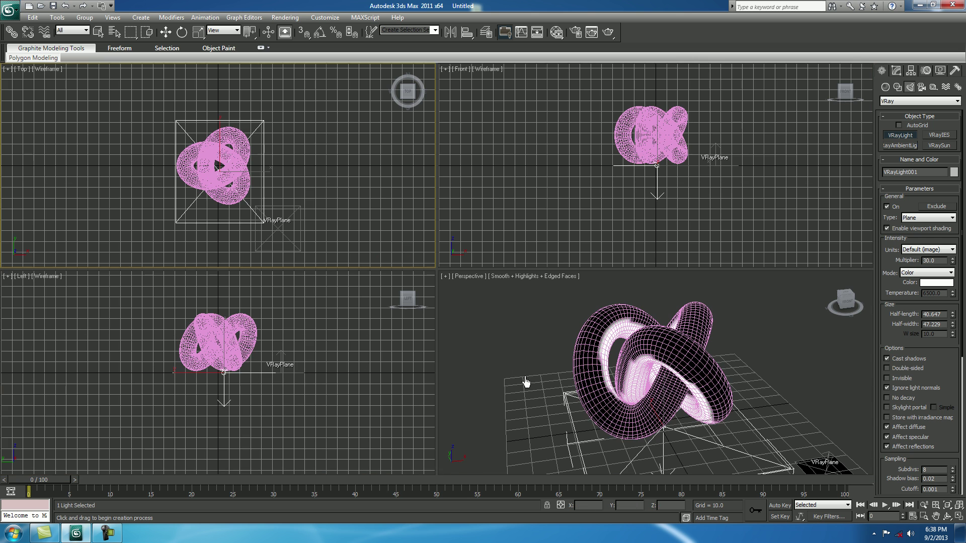
Step: Raise the light high above the knot with Move in the maximized Left view
left_click(332, 373)
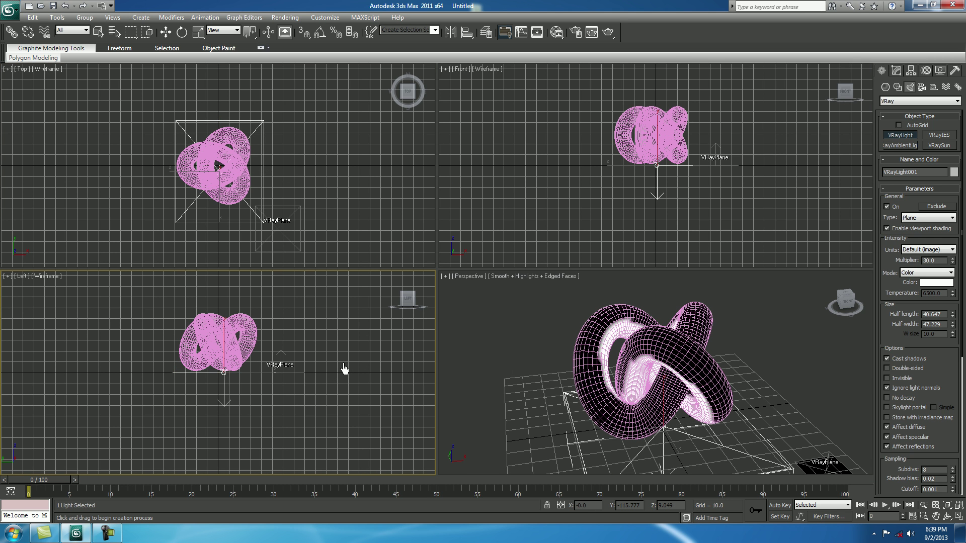
key("alt+w")
middle_click_drag(397, 319, 397, 419)
key("w")
left_click_drag(440, 335, 442, 51)
middle_click_drag(508, 206, 476, 284)
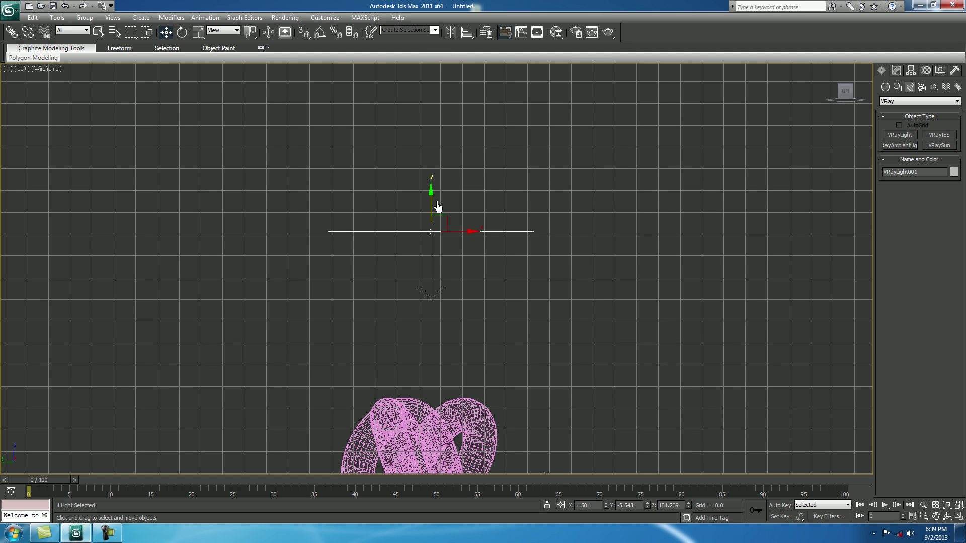
left_click_drag(432, 193, 431, 136)
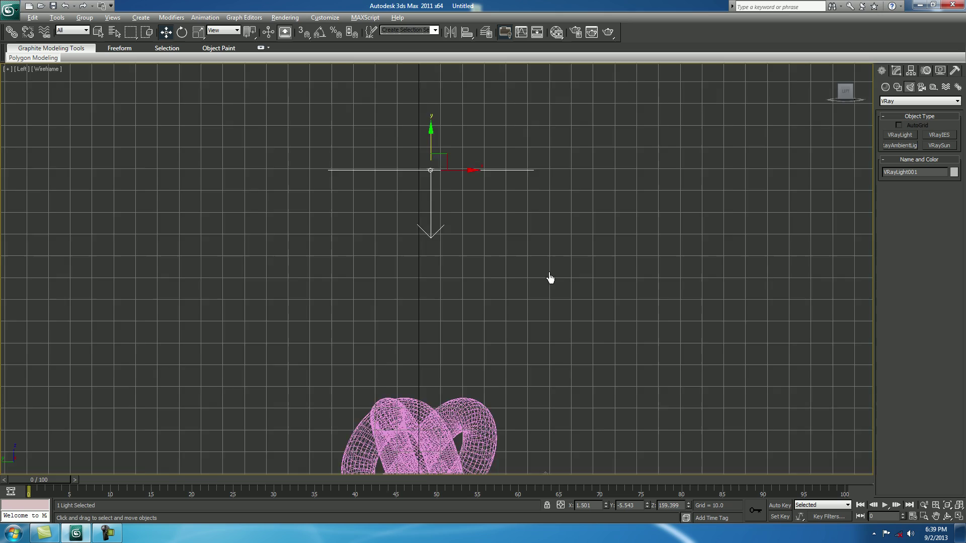
Step: Maximize the Perspective view and frame the knot under the light
key("alt+w")
key("alt+w")
middle_click_drag(535, 295, 562, 321)
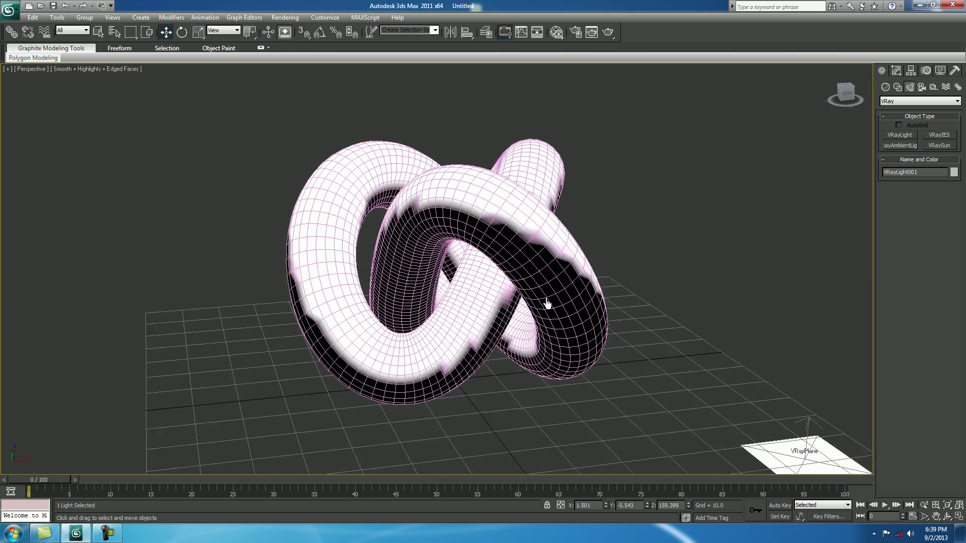
scroll(548, 306, "up", 5)
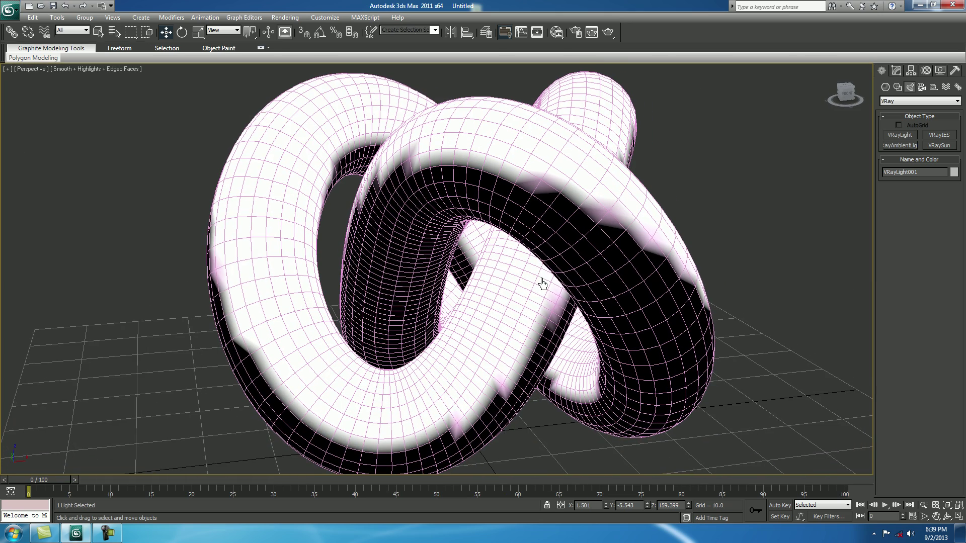
left_click(609, 32)
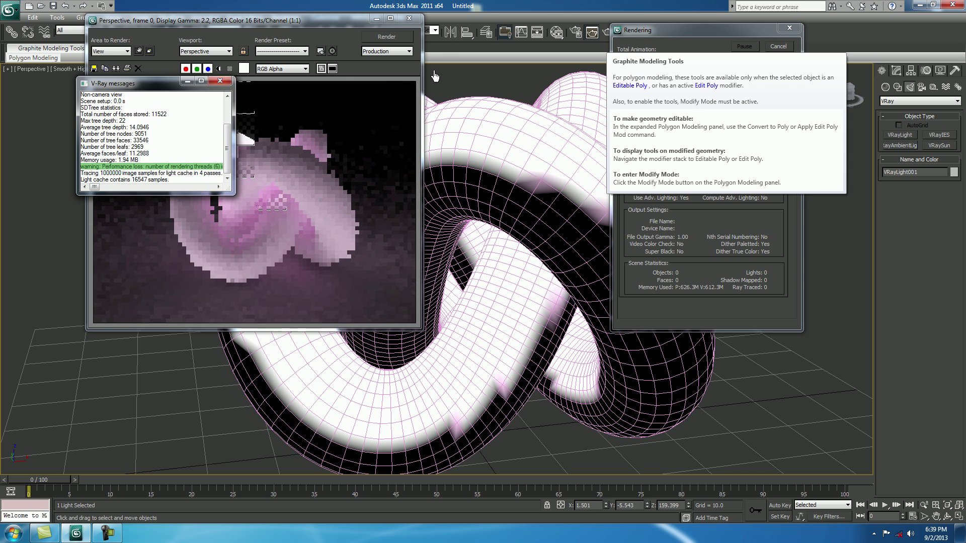
left_click(409, 18)
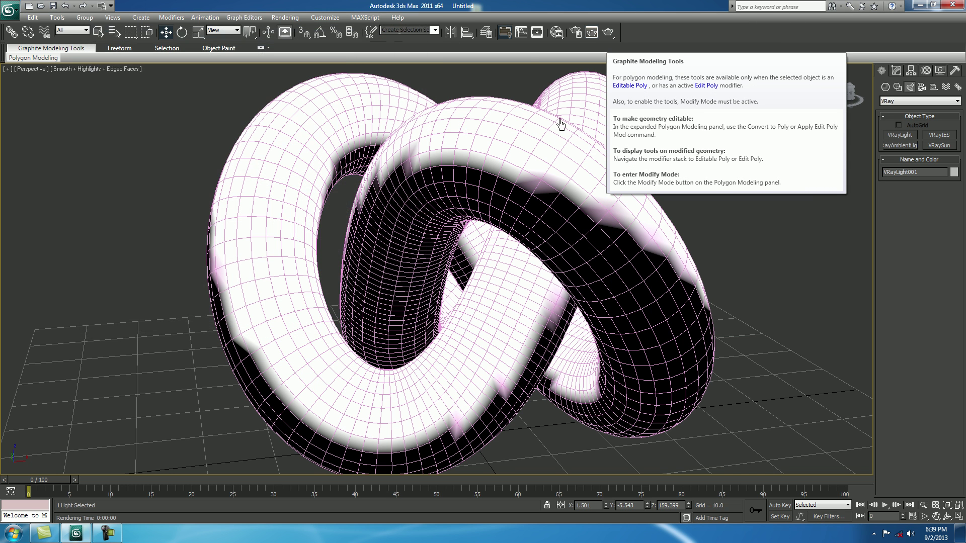
left_click(771, 275)
Step: Open the Slate Material Editor
right_click(693, 47)
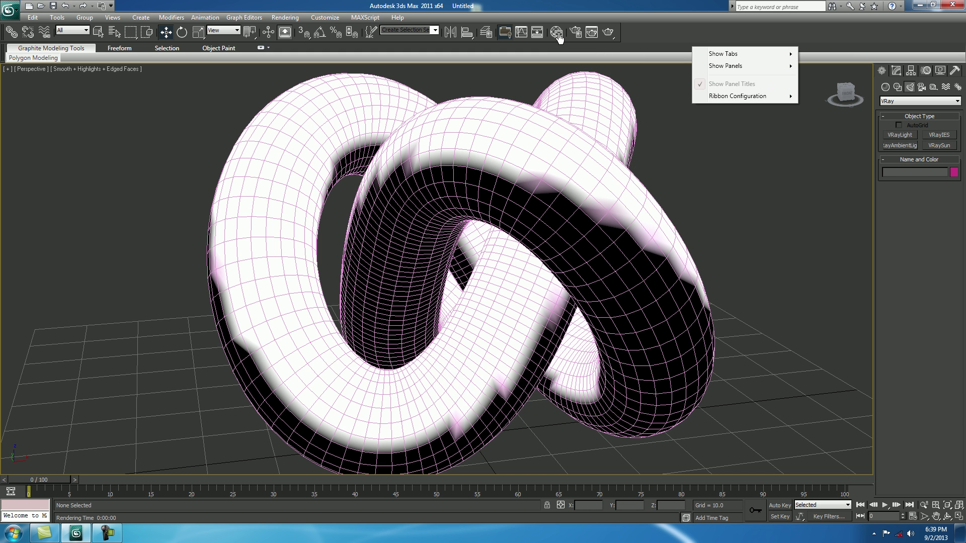
left_click(559, 36)
left_click(557, 33)
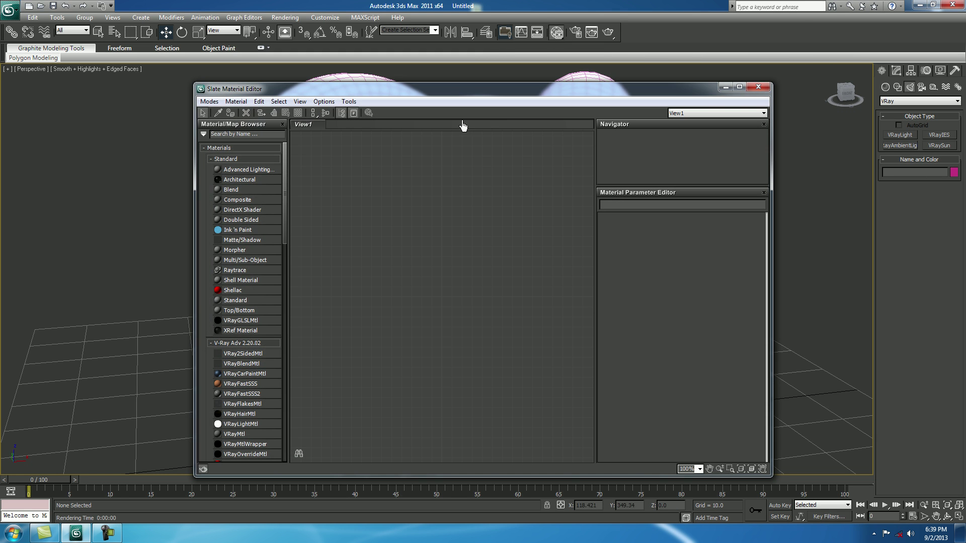
Step: Add a VRayMtl node, Material #25, and enlarge its preview sphere
right_click(418, 191)
mouse_move(464, 198)
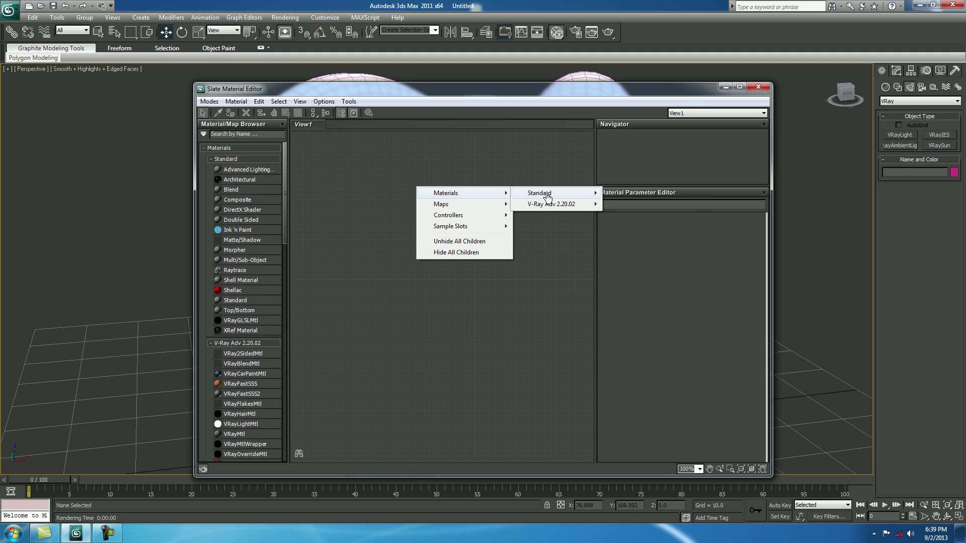
mouse_move(566, 207)
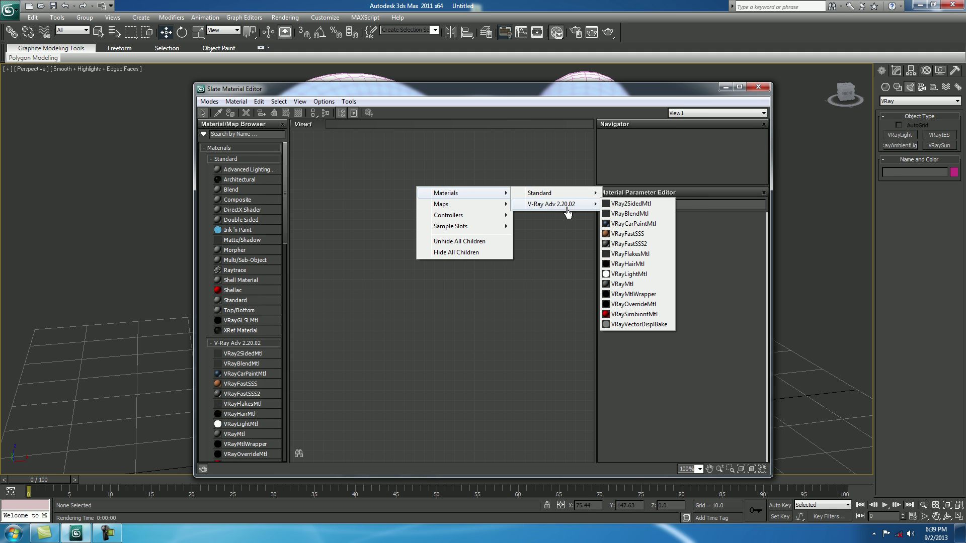
left_click(624, 286)
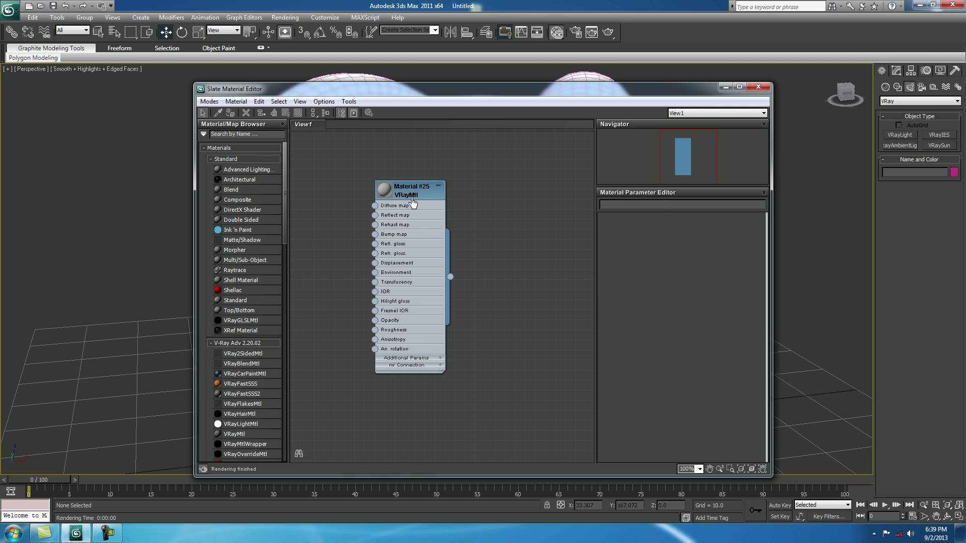
double_click(383, 193)
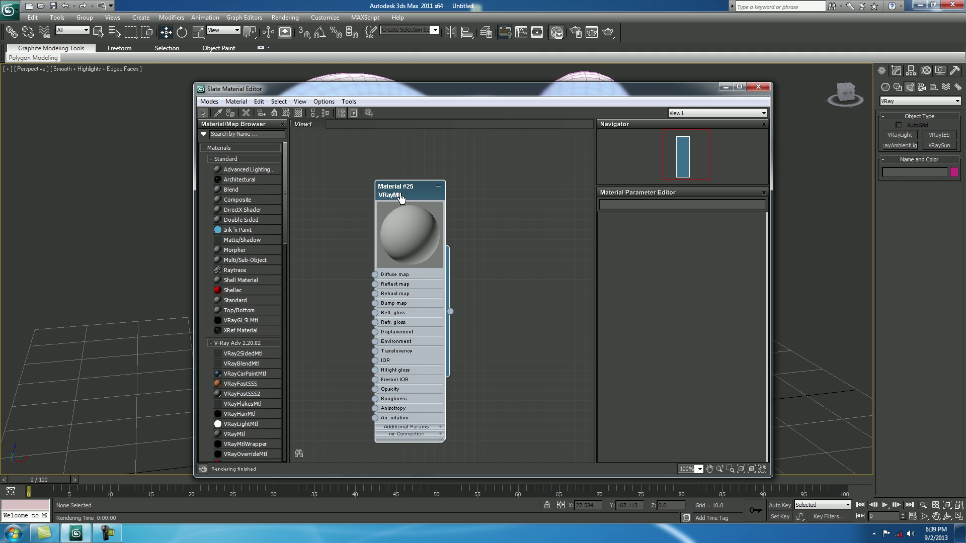
left_click_drag(383, 192, 422, 173)
left_click_drag(494, 95, 510, 81)
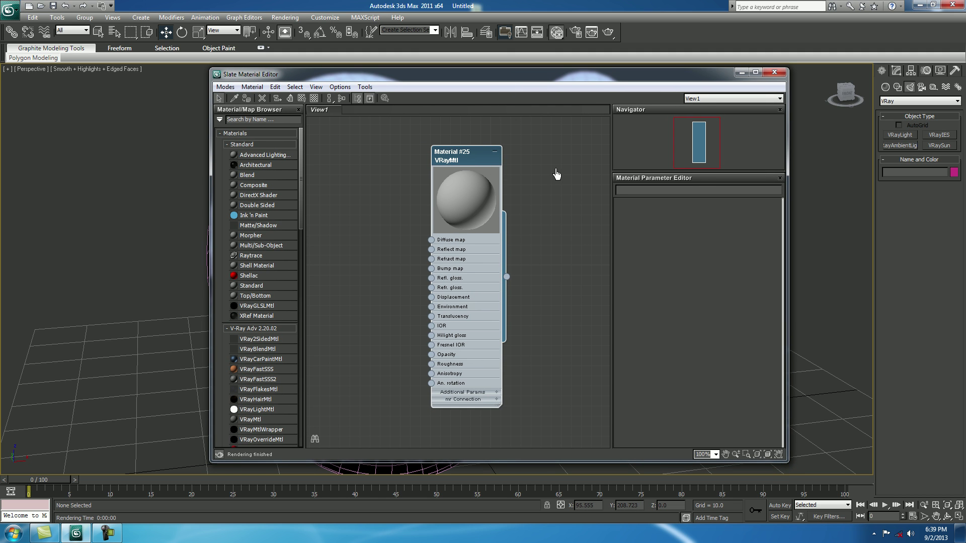
Step: Give Material #25 a deep, saturated blue diffuse colour
double_click(462, 165)
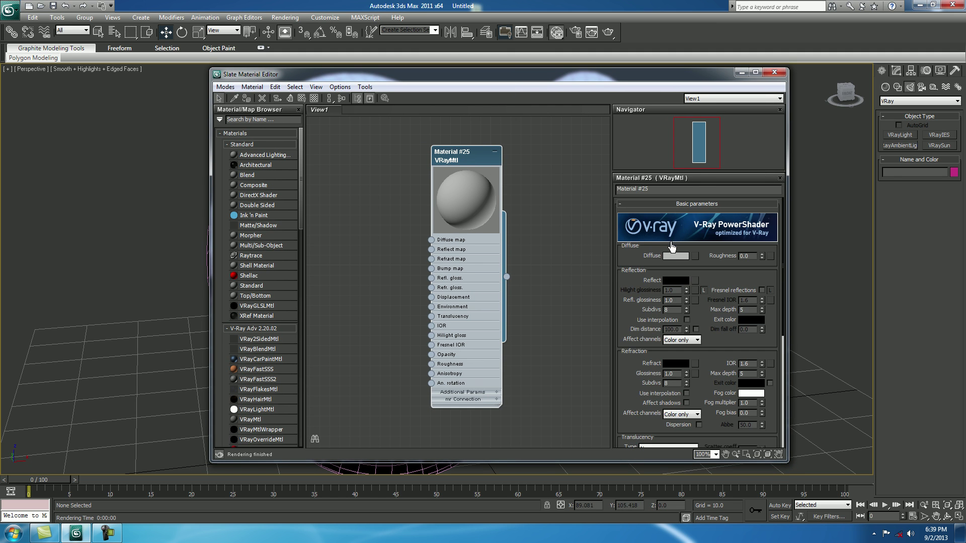
left_click(675, 256)
left_click(249, 95)
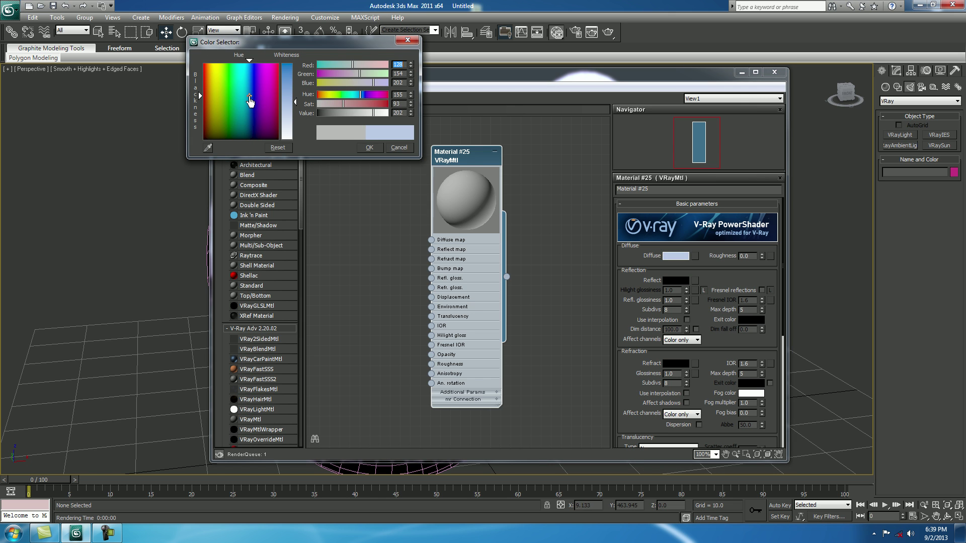
left_click_drag(281, 102, 291, 80)
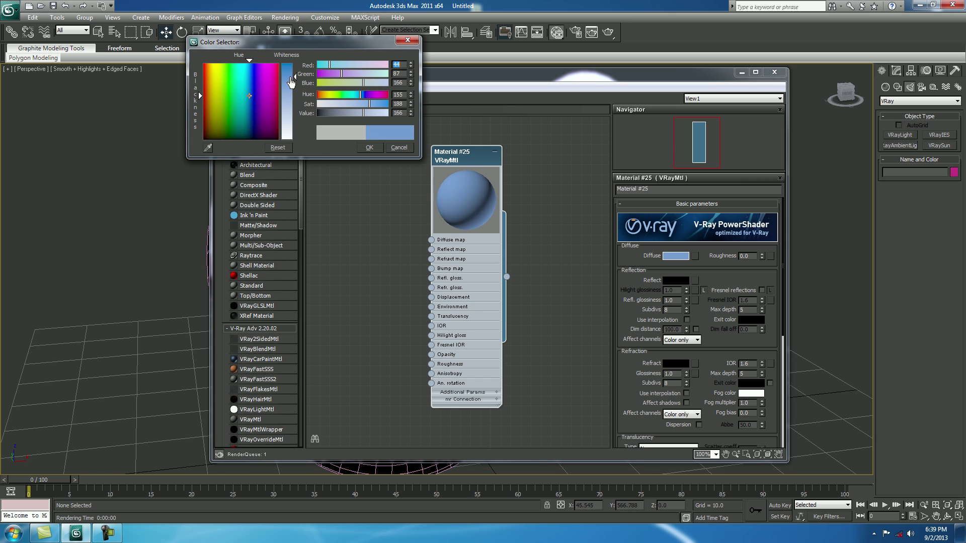
left_click(370, 148)
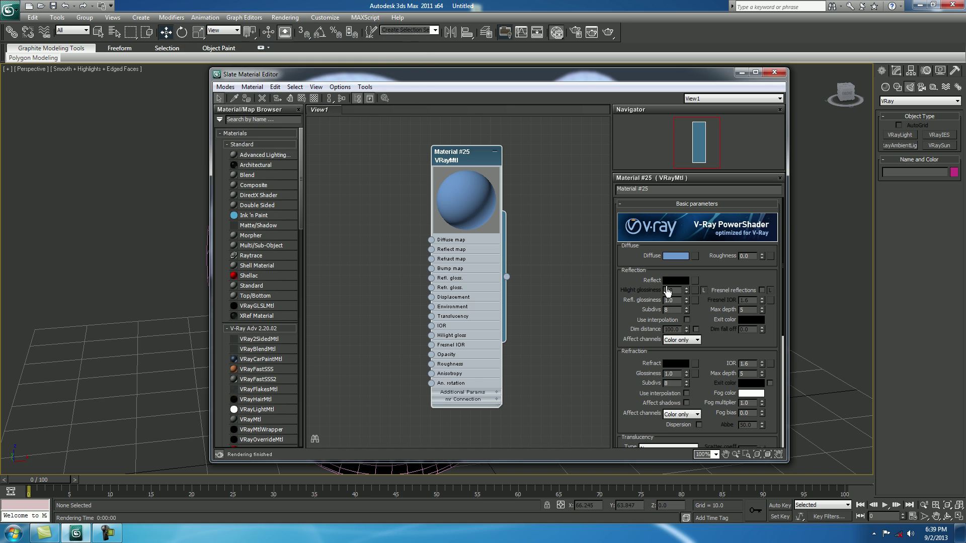
Step: Set Material #25's reflection colour to a faint grey
left_click(675, 281)
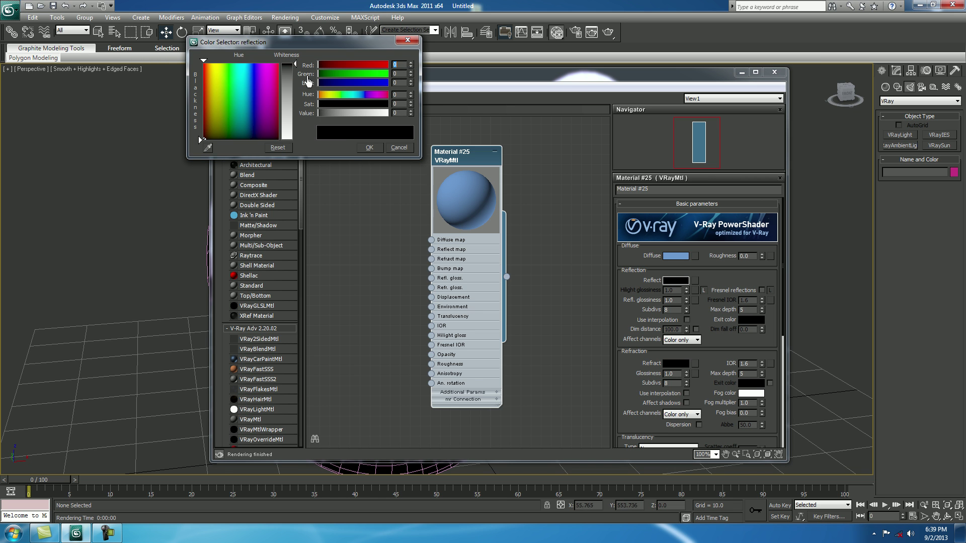
left_click_drag(296, 70, 297, 77)
left_click(369, 148)
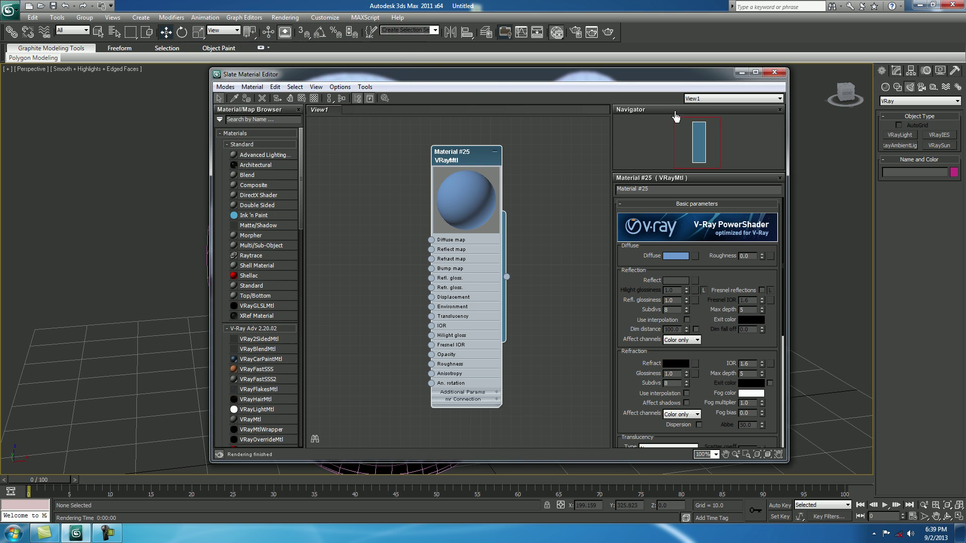
Step: Assign Material #25 to VRayPlane001 by wiring it onto the plane
left_click_drag(686, 76, 441, 57)
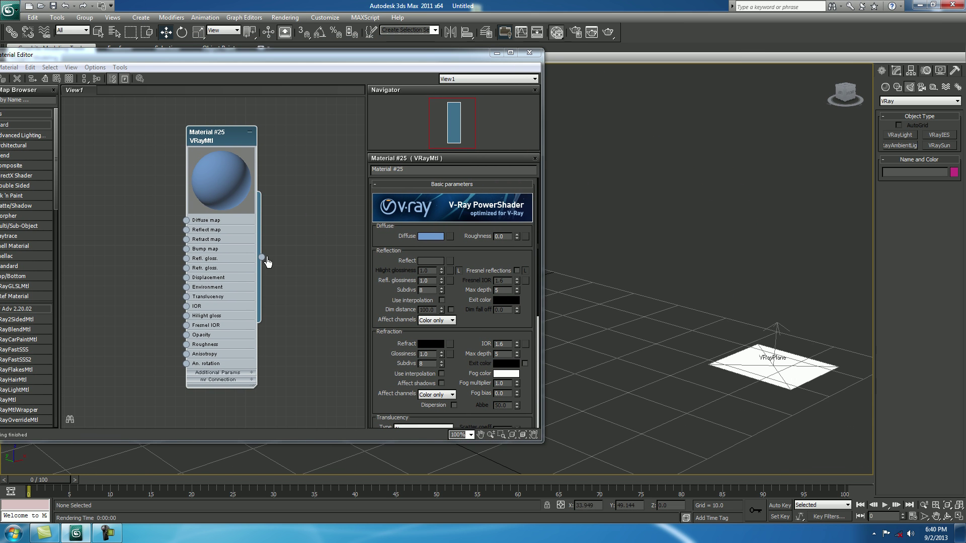
left_click_drag(263, 258, 285, 265)
left_click_drag(523, 242, 750, 375)
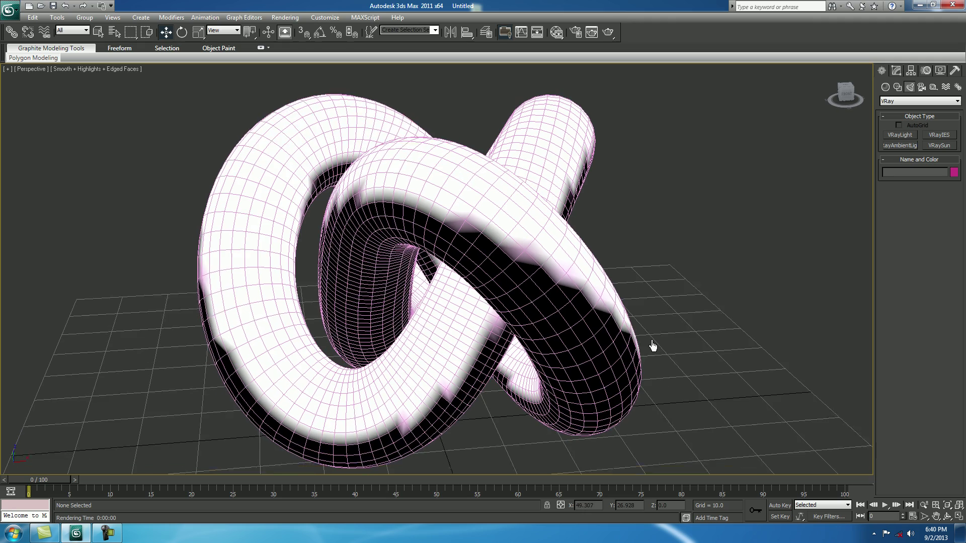
Step: Cancel the running V-Ray render of the torus knot and start a new one
key("shift+q")
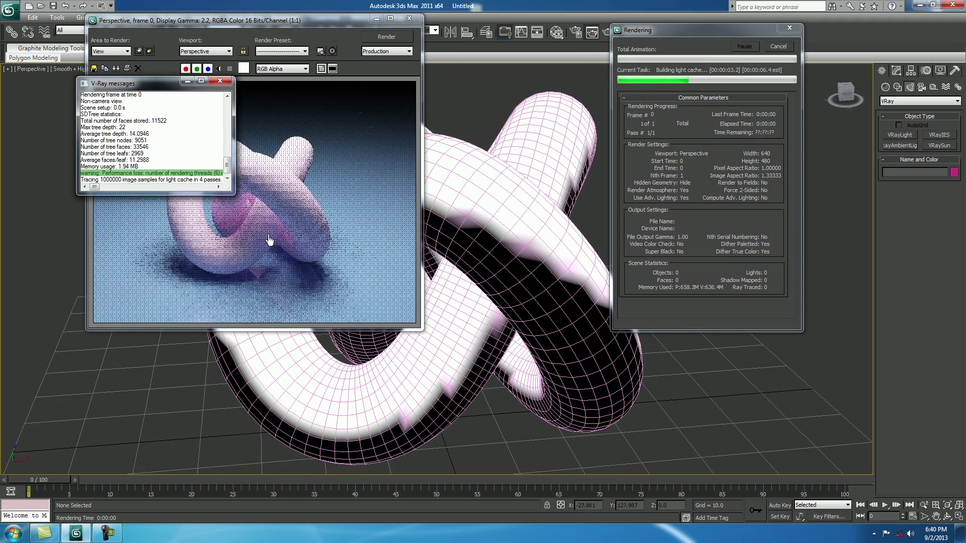
left_click(222, 84)
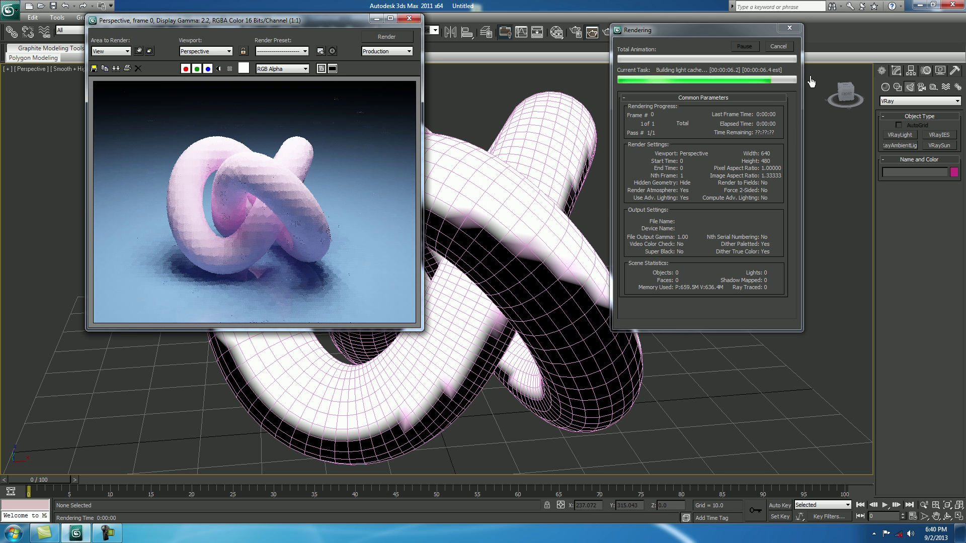
left_click(778, 46)
left_click(409, 18)
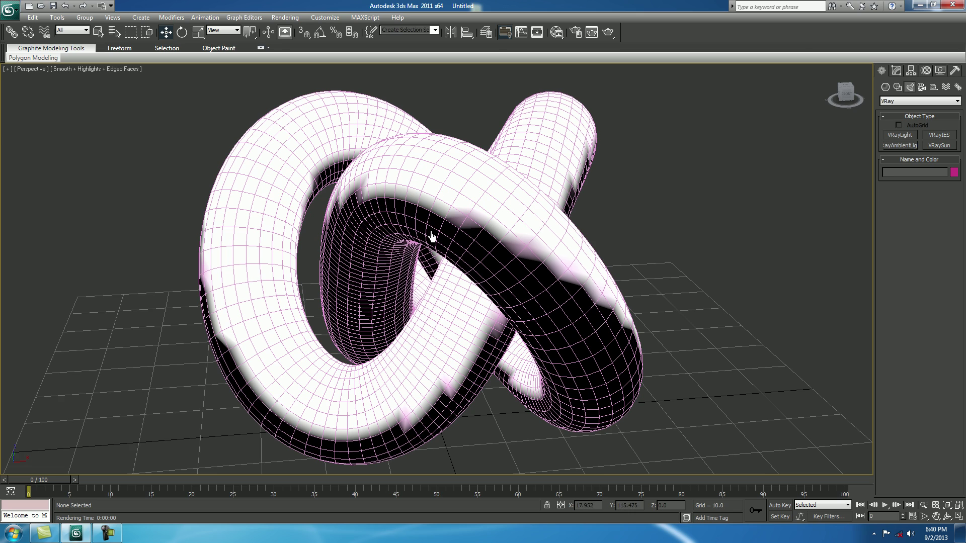
key("shift+q")
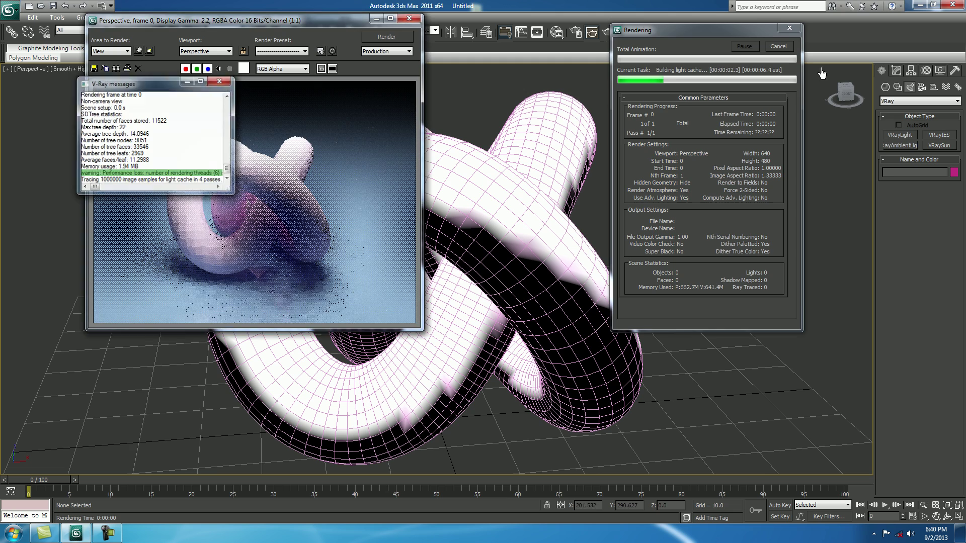
Step: Close the render windows and bring the Slate Material Editor fully on screen
left_click(220, 81)
left_click(410, 18)
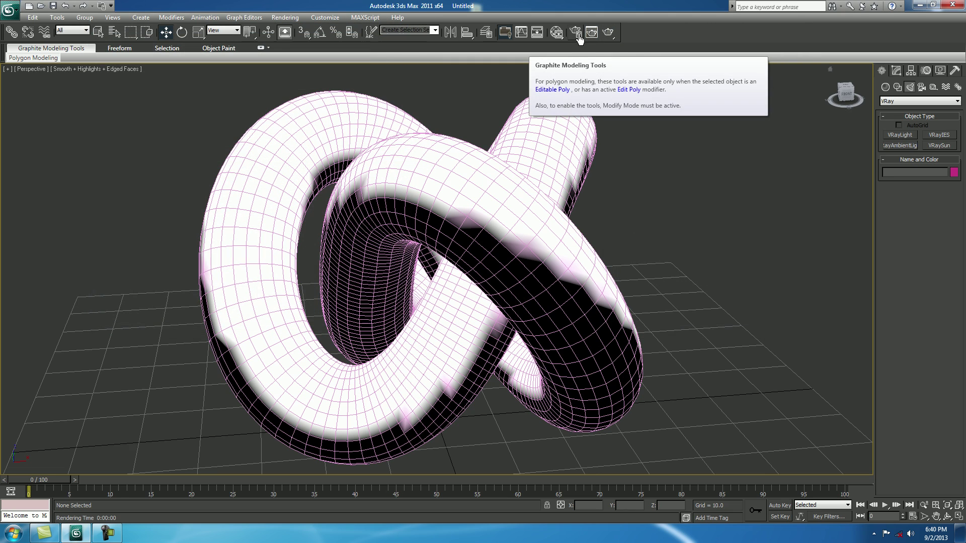
left_click(556, 35)
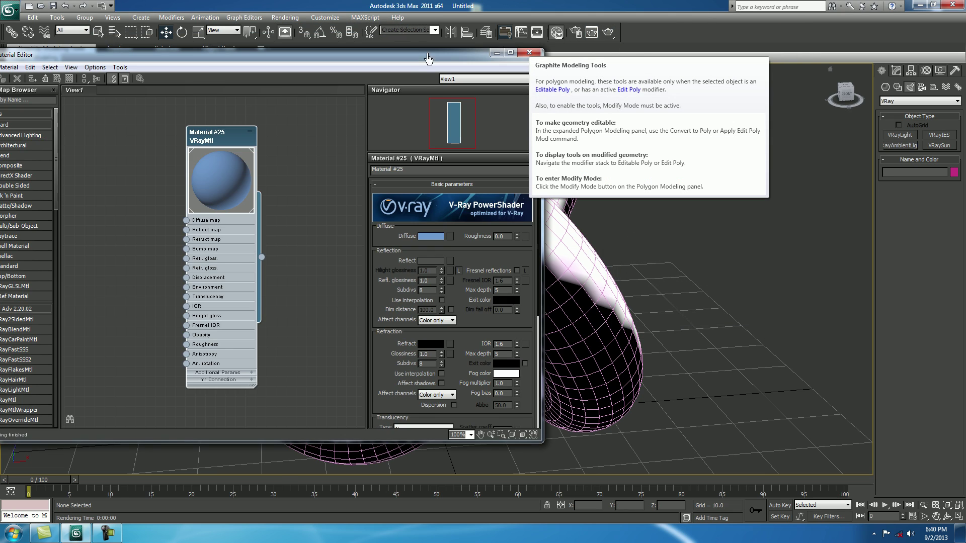
left_click_drag(417, 60, 642, 56)
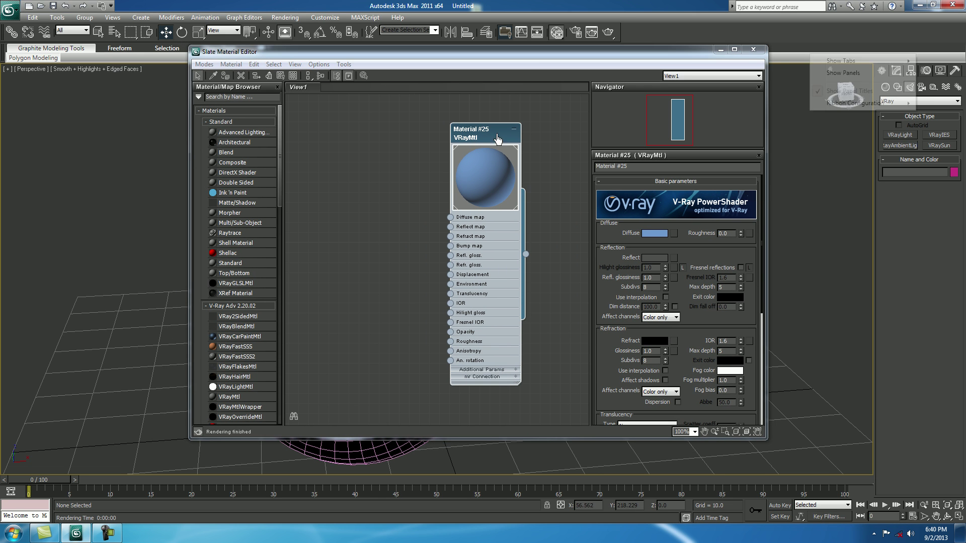
Step: Add a VRayMtl node, Material #26, and place it beside Material #25
right_click(362, 135)
mouse_move(401, 146)
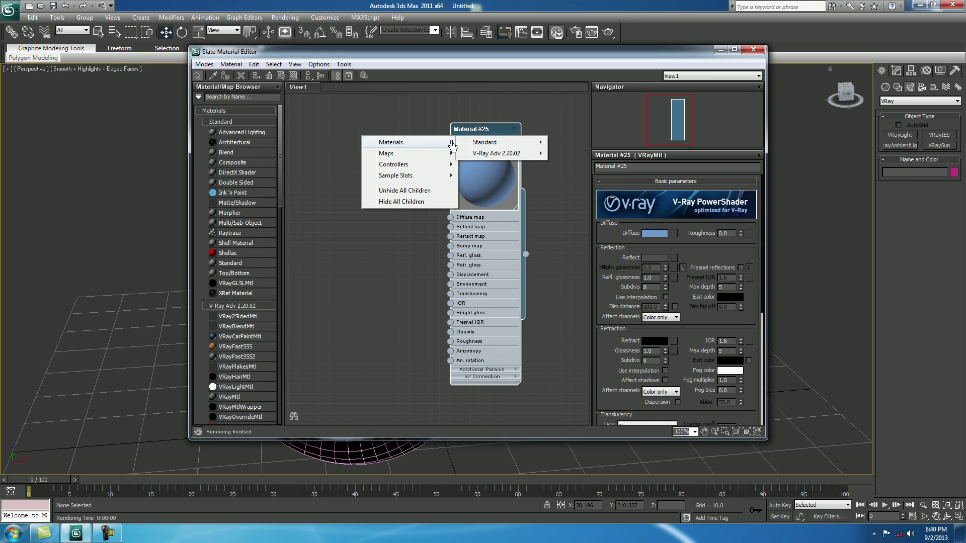
mouse_move(506, 158)
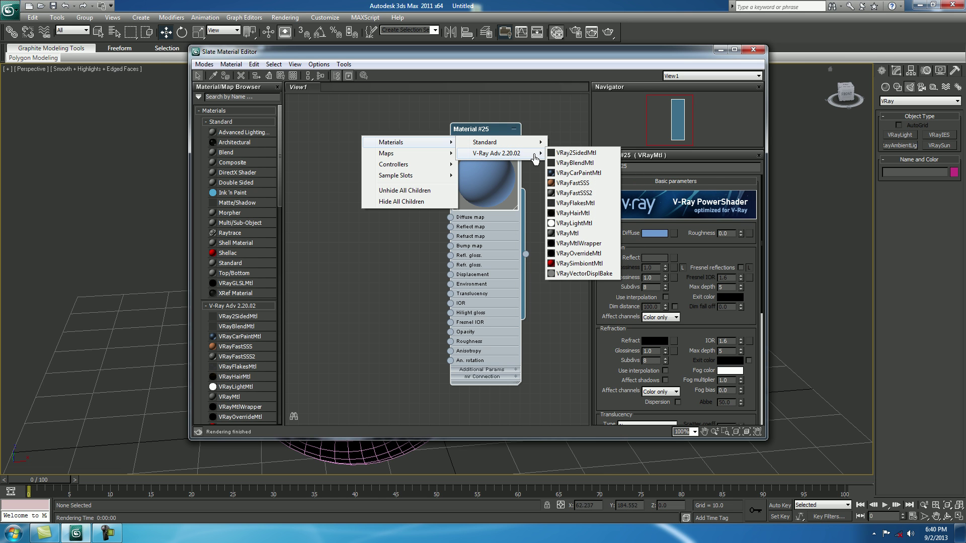
left_click(569, 235)
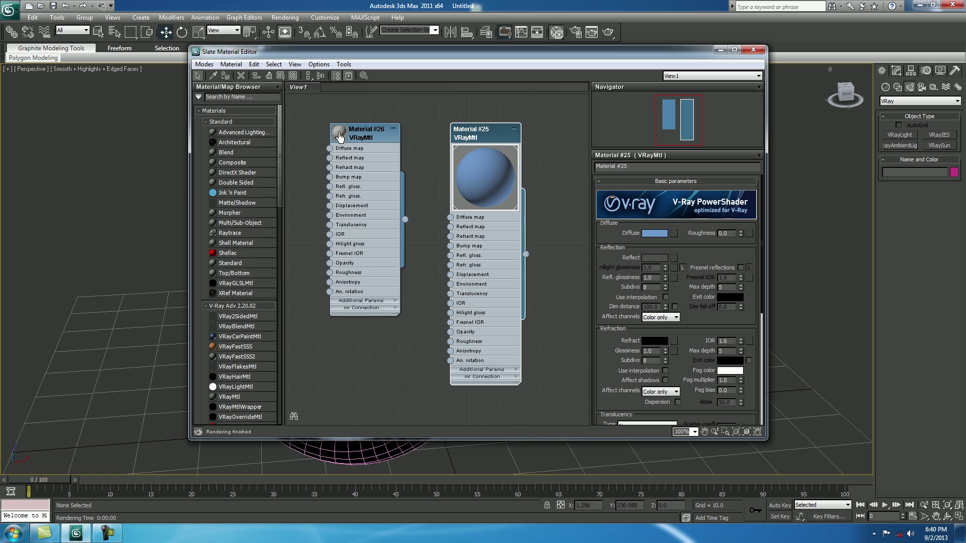
double_click(340, 133)
left_click_drag(341, 137, 352, 137)
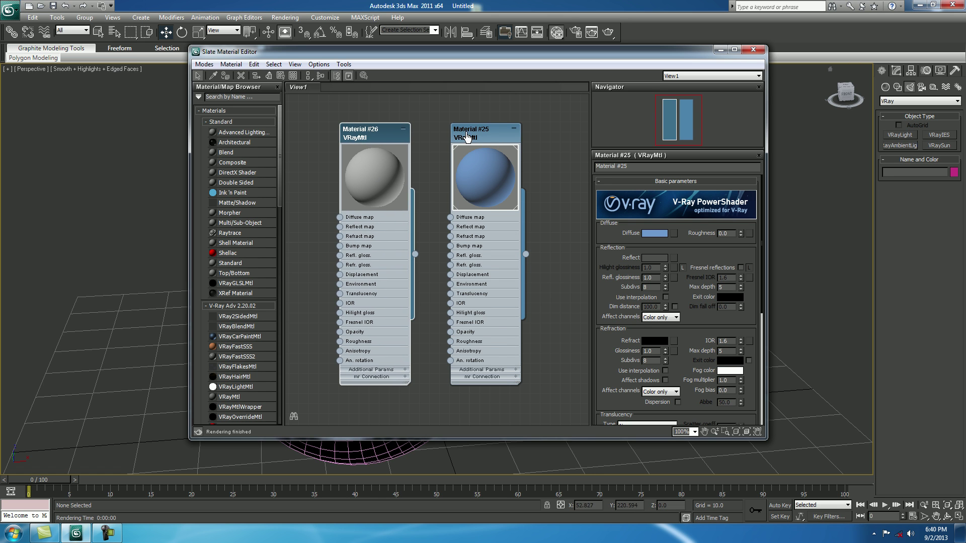
left_click_drag(471, 135, 523, 139)
left_click_drag(349, 160, 410, 160)
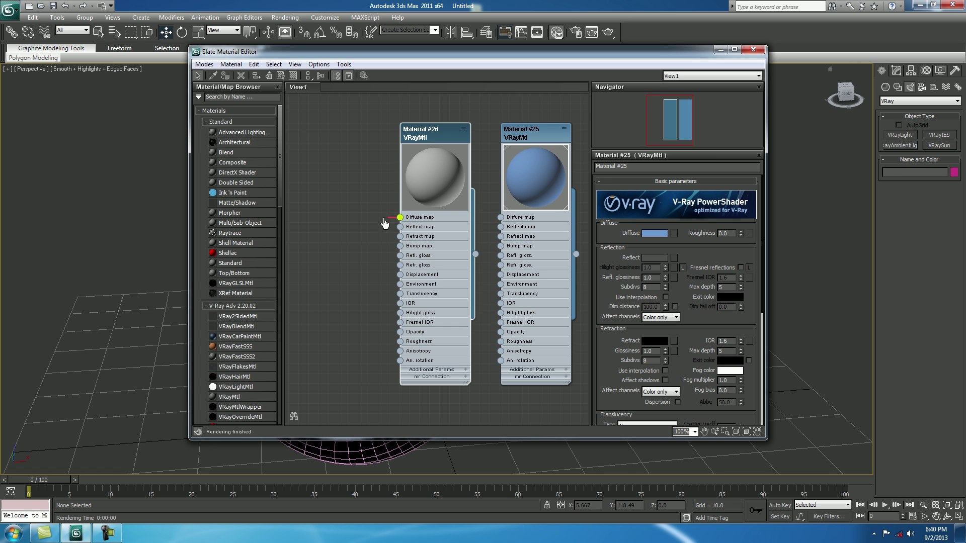
Step: Connect a VRayEdgesTex map, Map #1, to Material #26's Diffuse input
left_click_drag(318, 250, 318, 249)
mouse_move(347, 256)
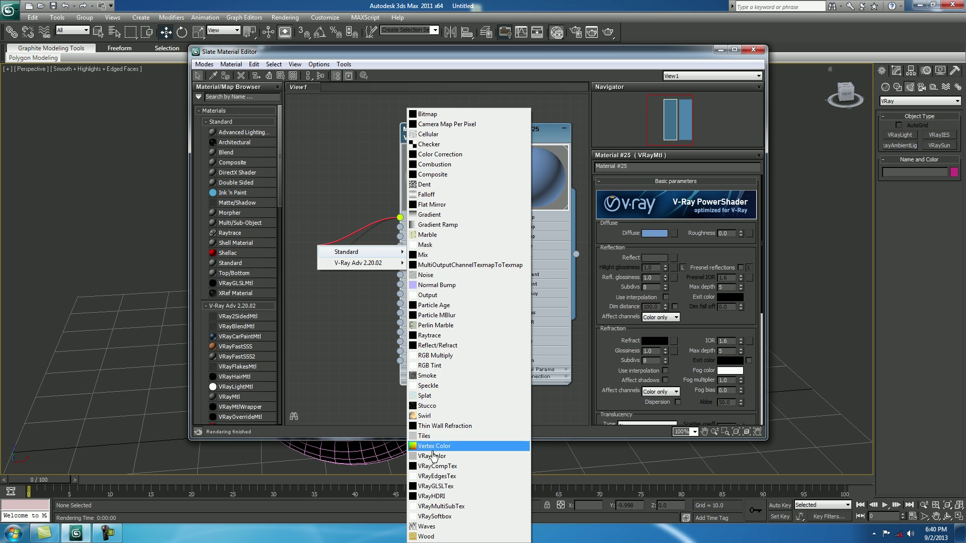
left_click(441, 477)
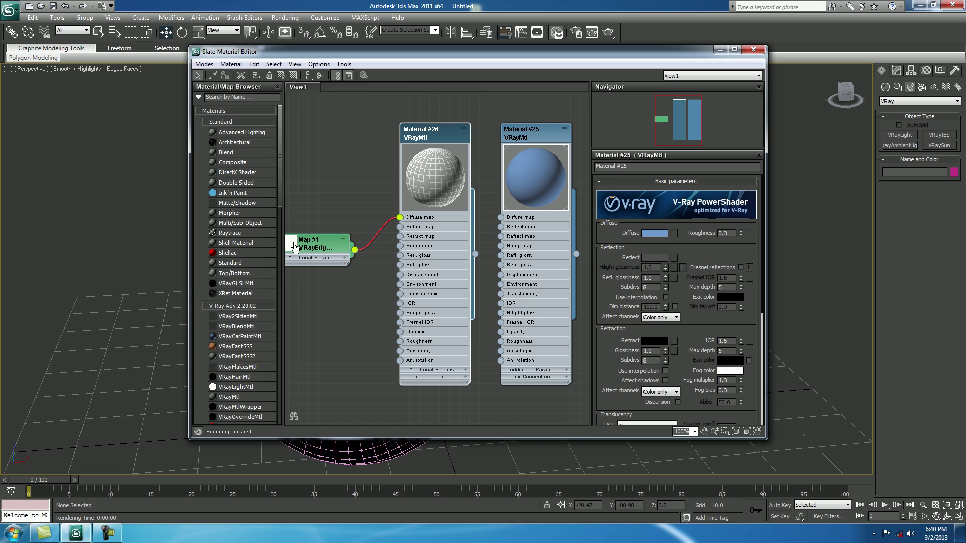
double_click(294, 248)
left_click_drag(308, 252, 312, 201)
double_click(300, 197)
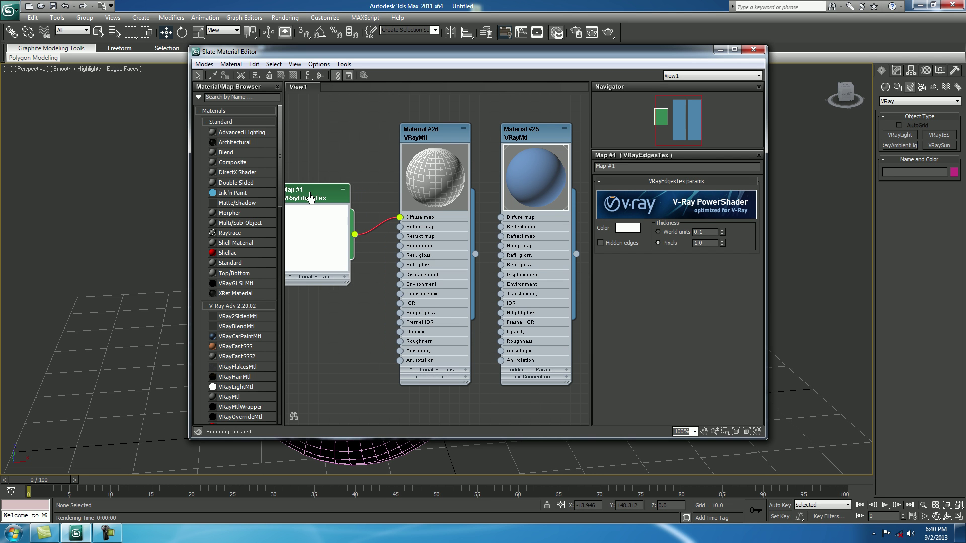
Step: Set Map #1's edge colour to near-black
left_click(626, 229)
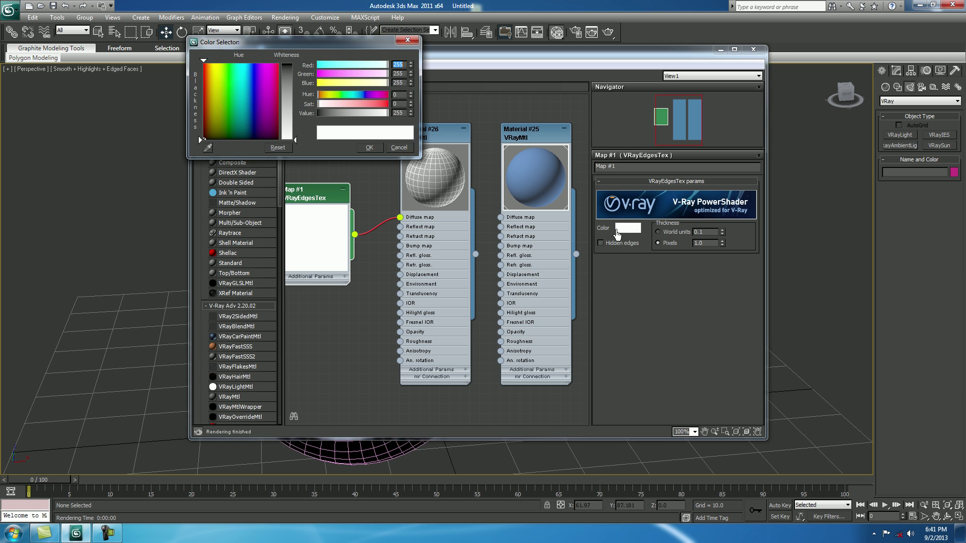
left_click_drag(288, 114, 287, 65)
left_click(369, 148)
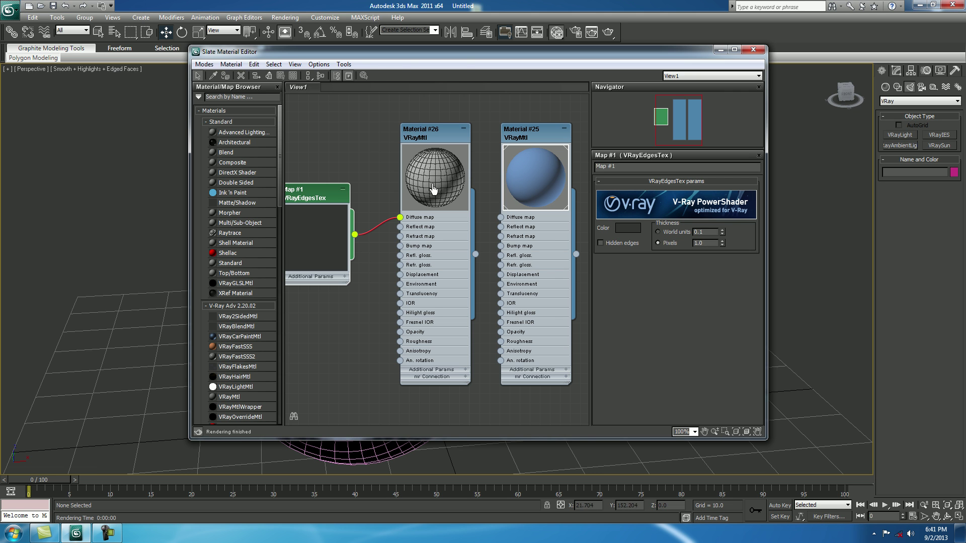
left_click_drag(466, 86, 667, 81)
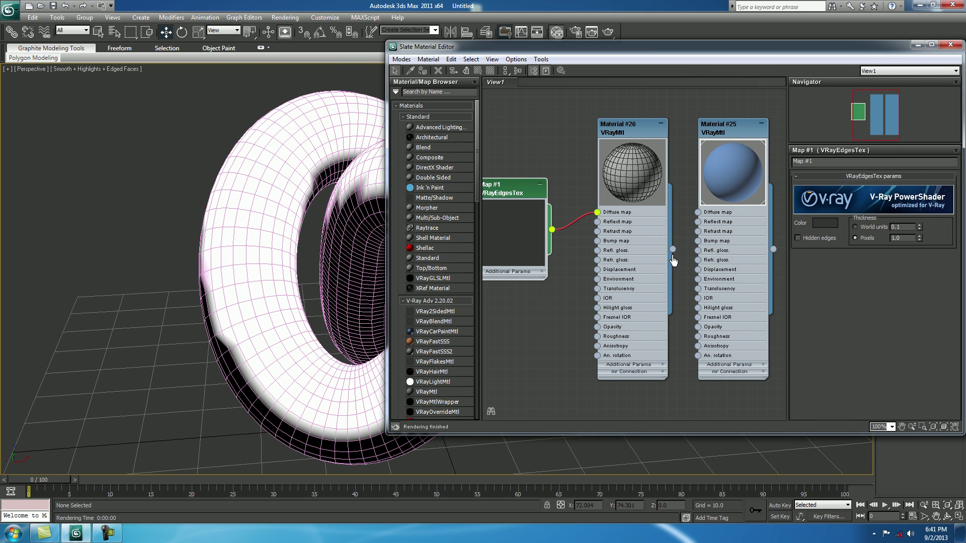
Step: Assign Material #26 to the Torus Knot, then cancel and close the test render
left_click_drag(668, 296, 253, 286)
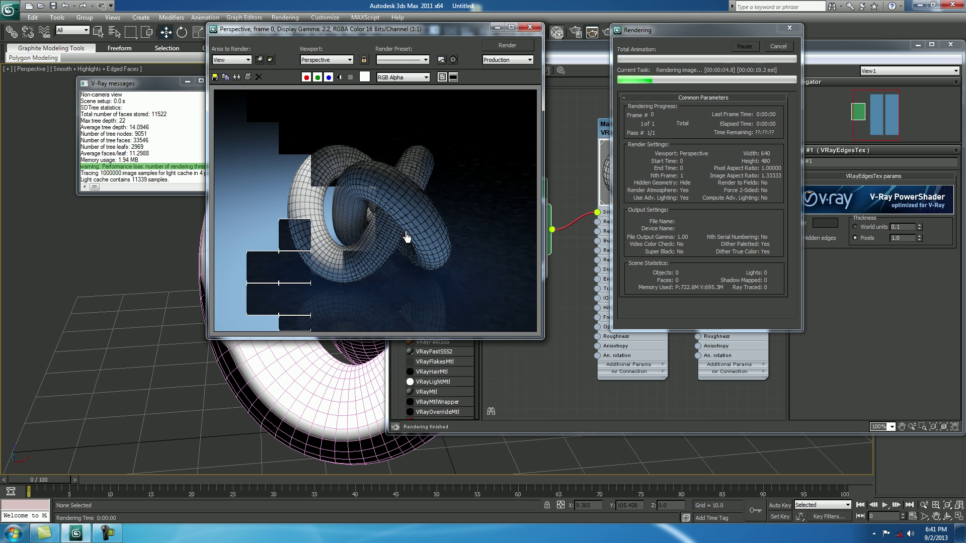
left_click(778, 47)
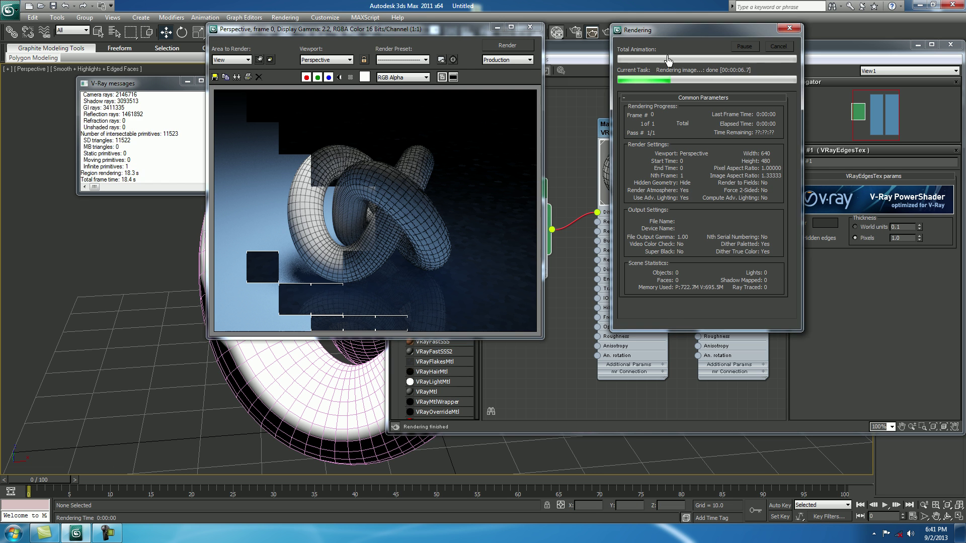
left_click(530, 26)
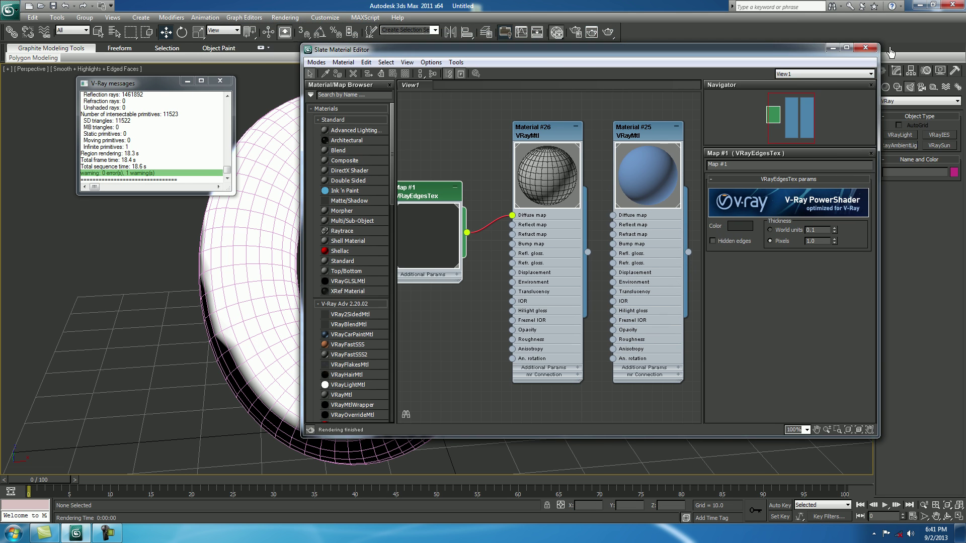
Step: Zoom the view in on the torus knot and run a production V-Ray render
key("m")
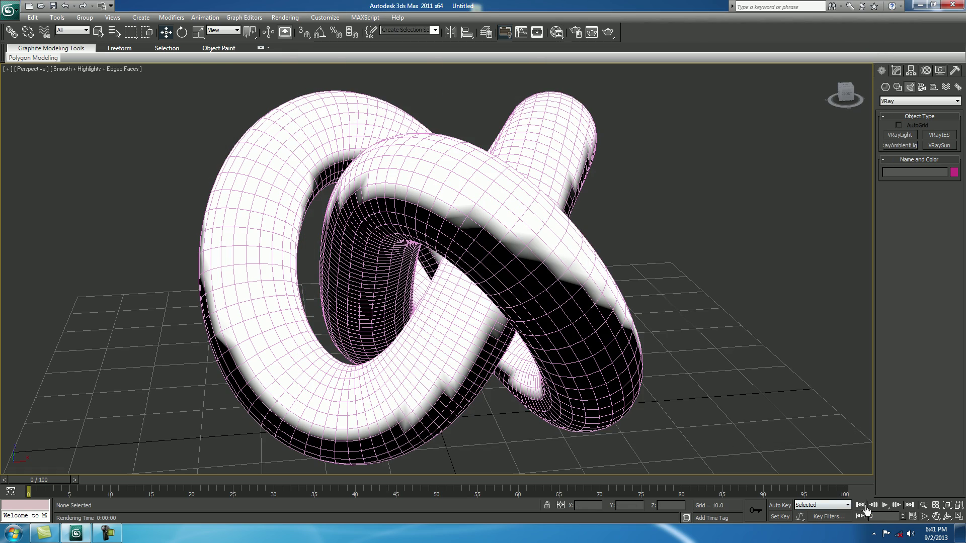
left_click(913, 517)
middle_click_drag(666, 324, 668, 302, "ctrl+alt")
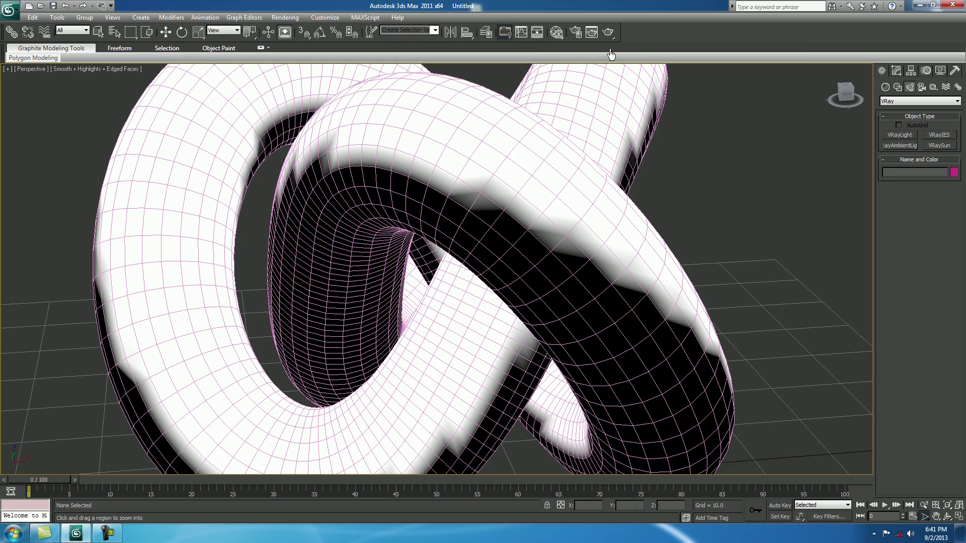
left_click(609, 34)
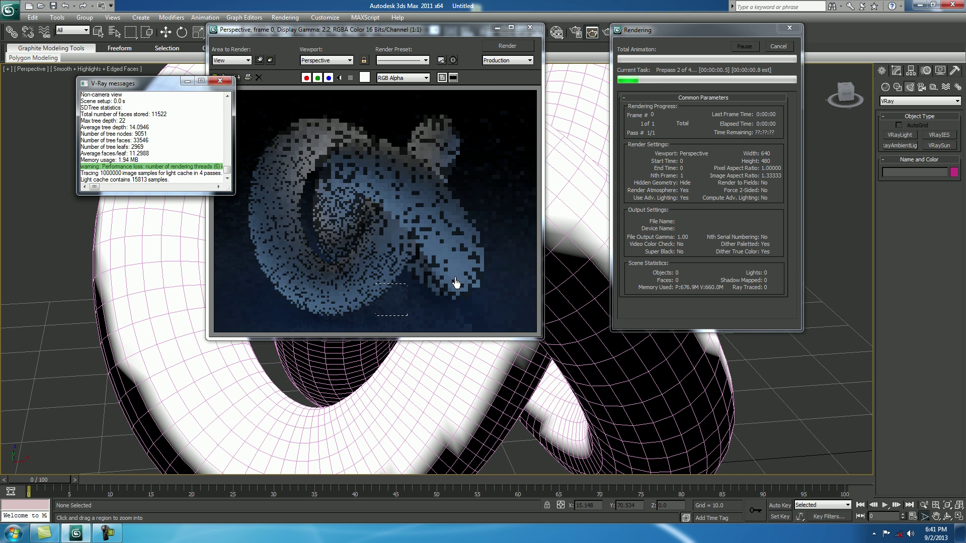
left_click_drag(151, 83, 62, 83)
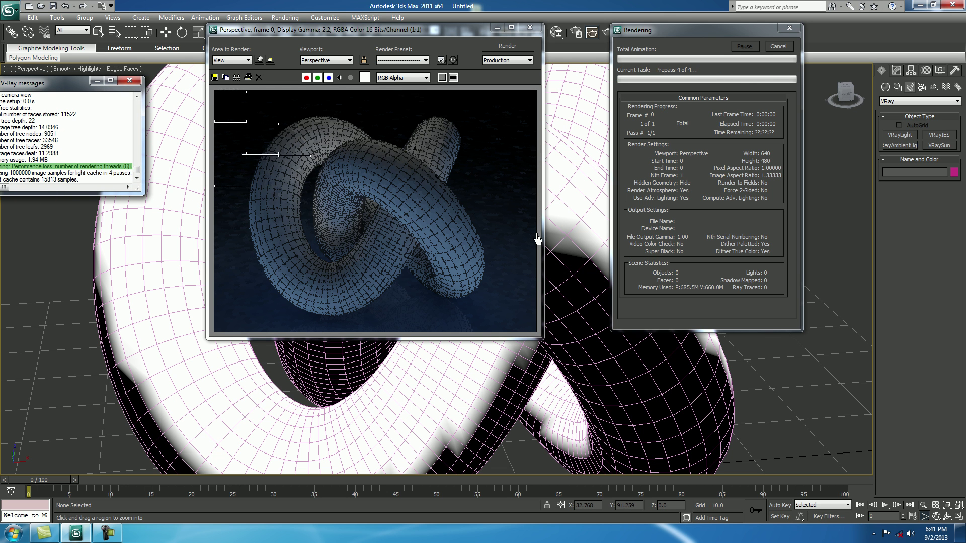